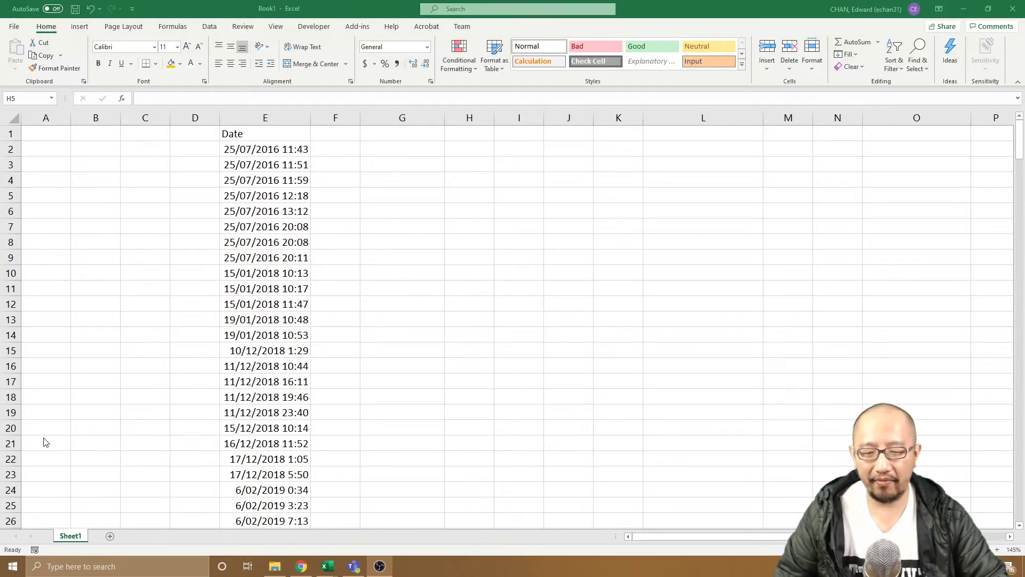
- Apply the Short Date format to cells E2:E10 so only dates show
key(alt+Tab)
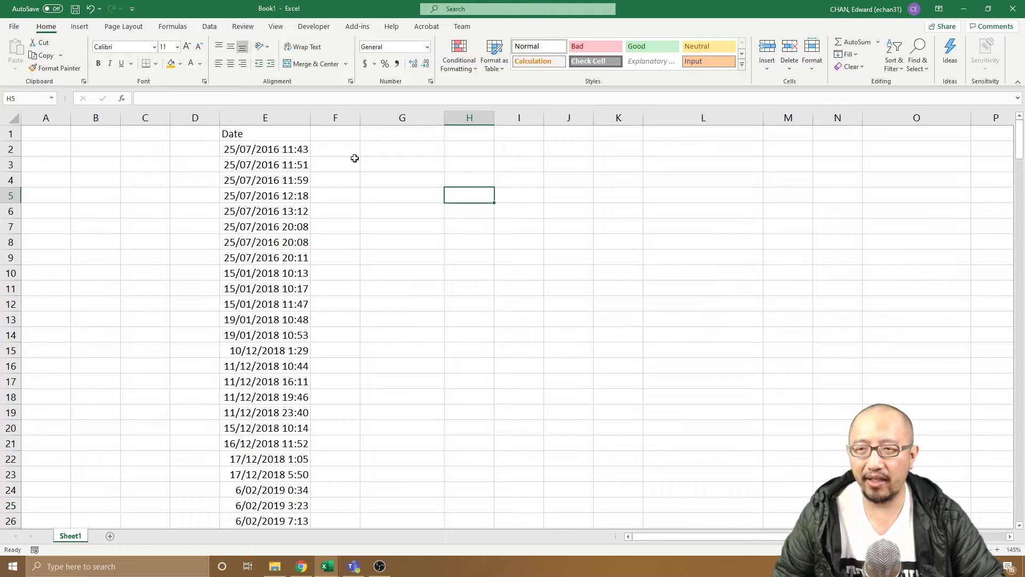
drag(295, 151, 291, 273)
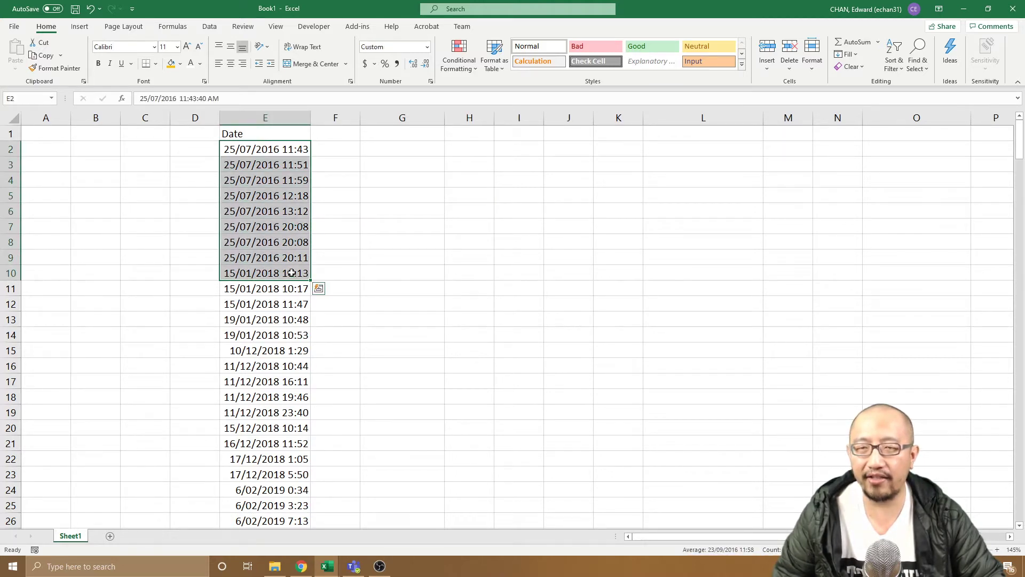
click(427, 47)
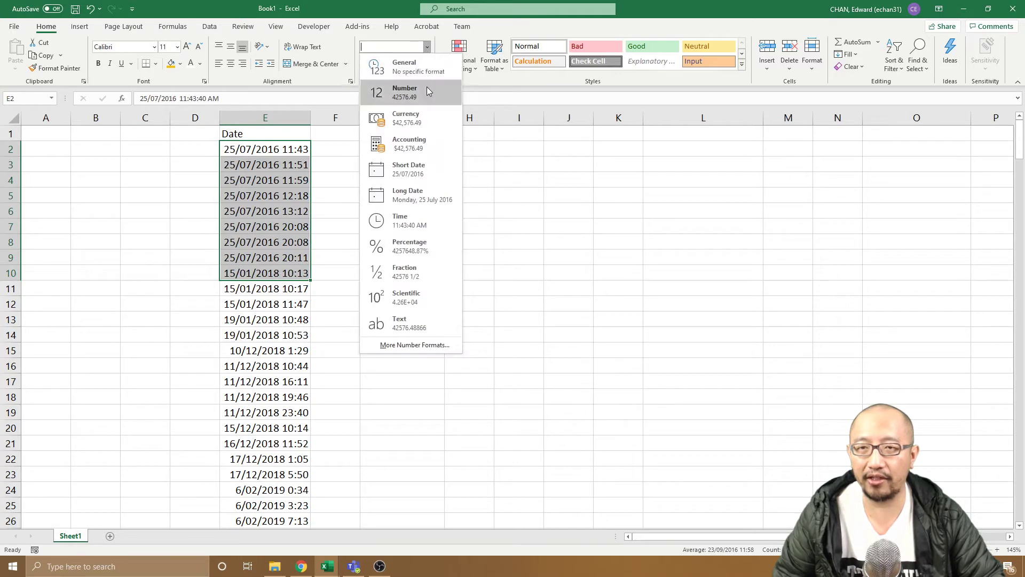
click(422, 171)
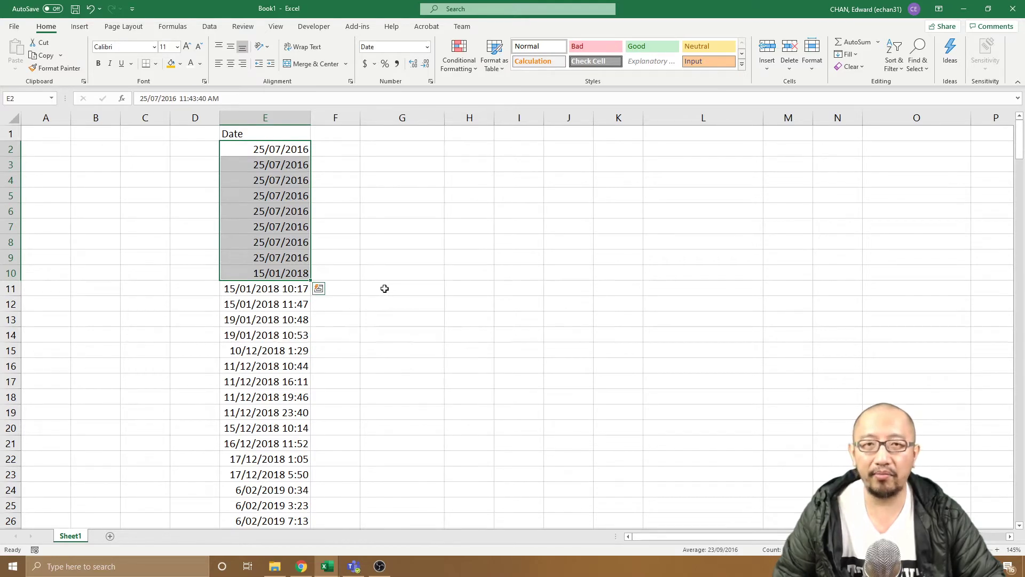
- Inspect the full date-time values of E5, E7 and E8, leaving E8 unchanged
click(285, 199)
click(284, 225)
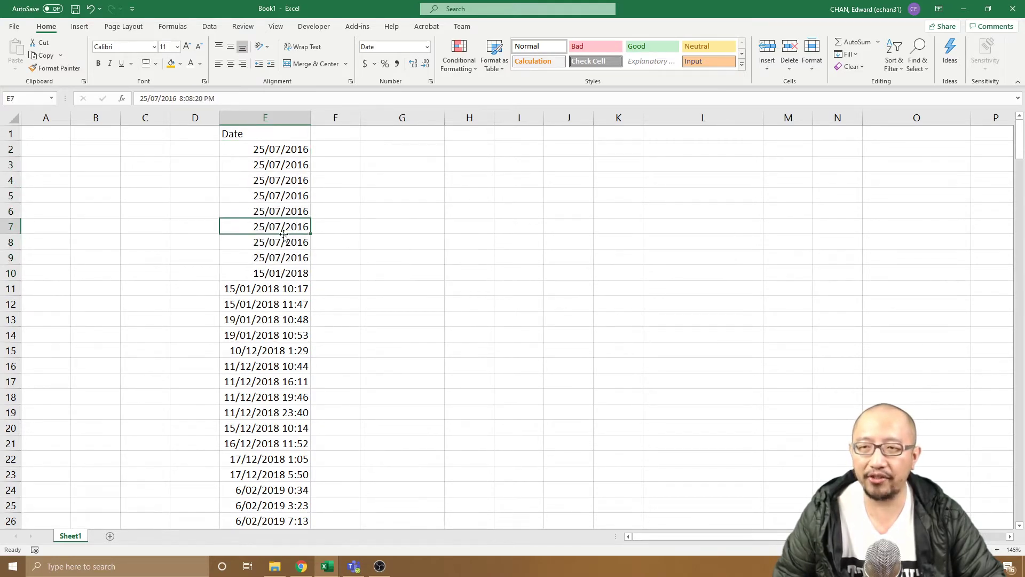
click(286, 245)
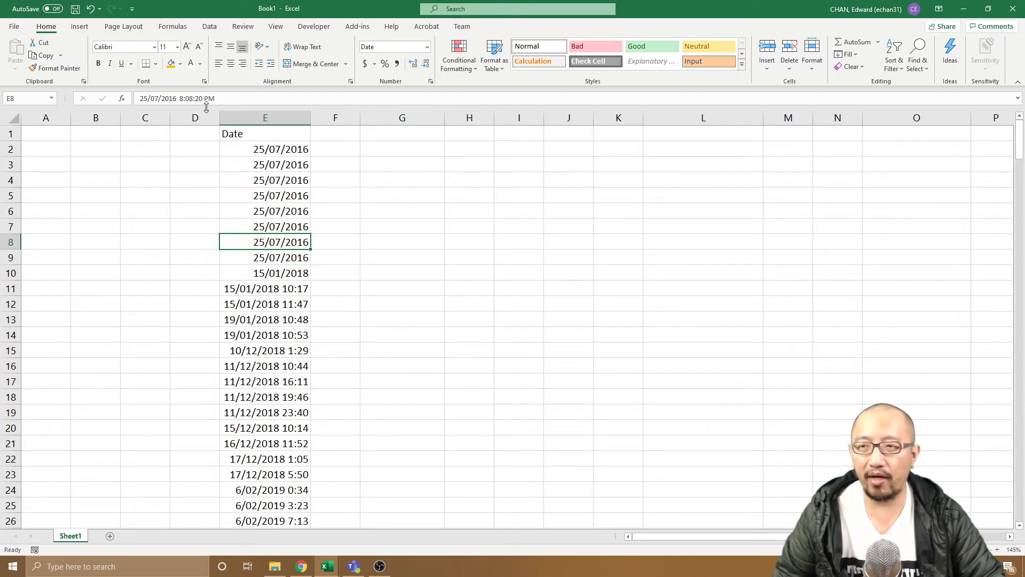
drag(180, 99, 215, 99)
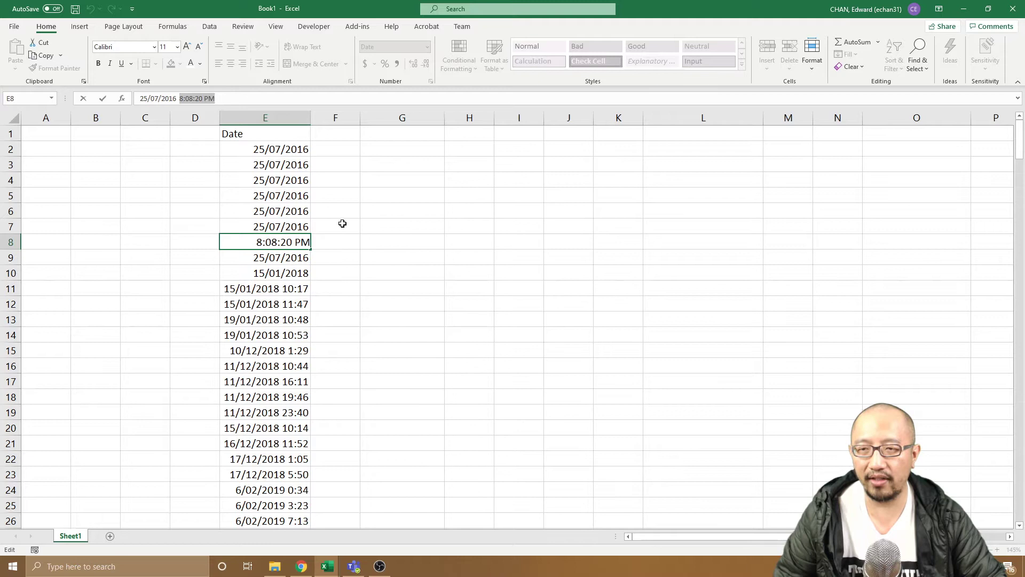
key(Escape)
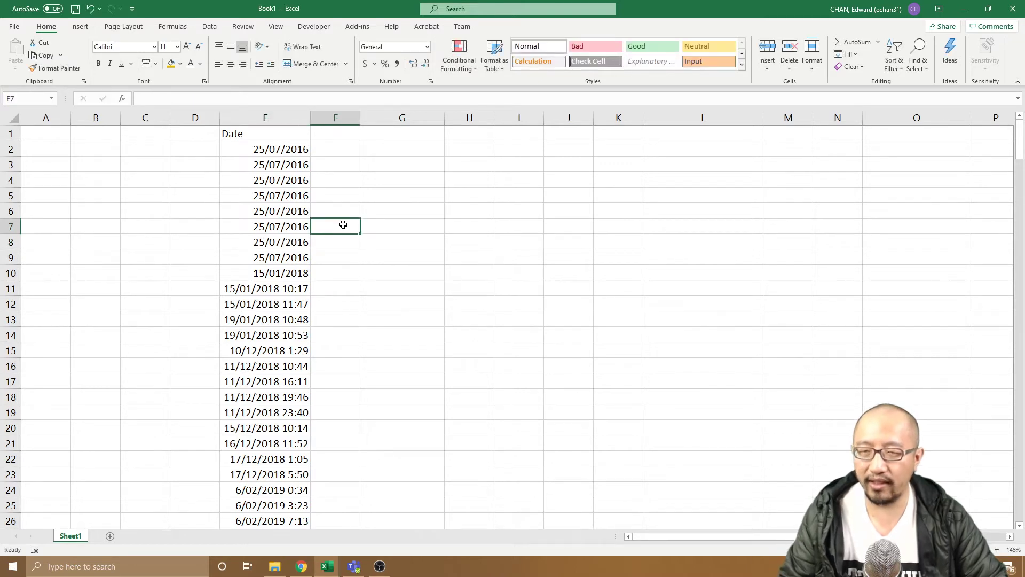
- Undo the Short Date formatting and display E2 alone as the number 42576.49
key(ctrl+z)
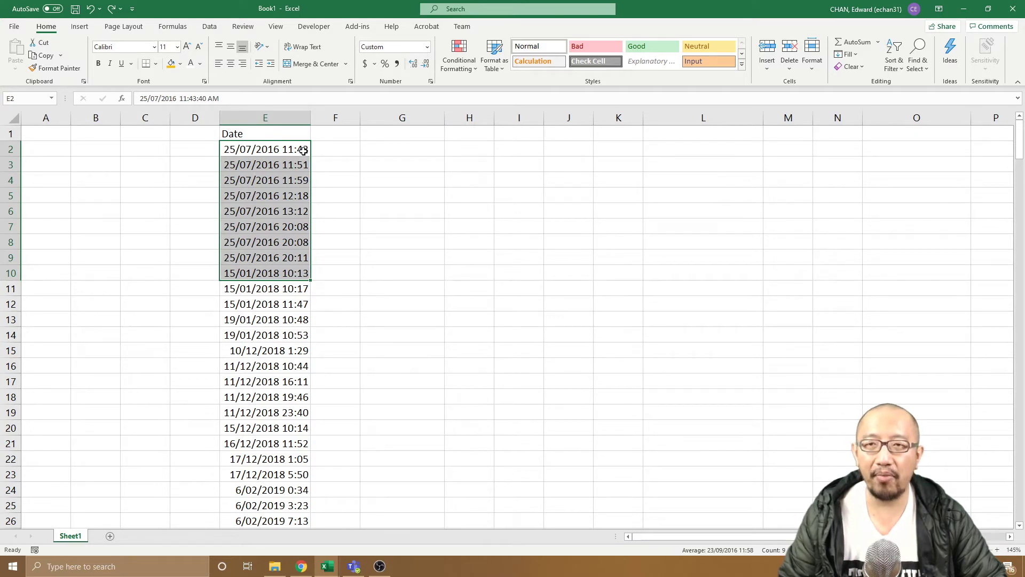
key(shift+Up)
key(shift+Up)
key(shift+Up)
key(shift+Up)
key(shift+Up)
key(shift+Up)
key(shift+Up)
key(shift+Up)
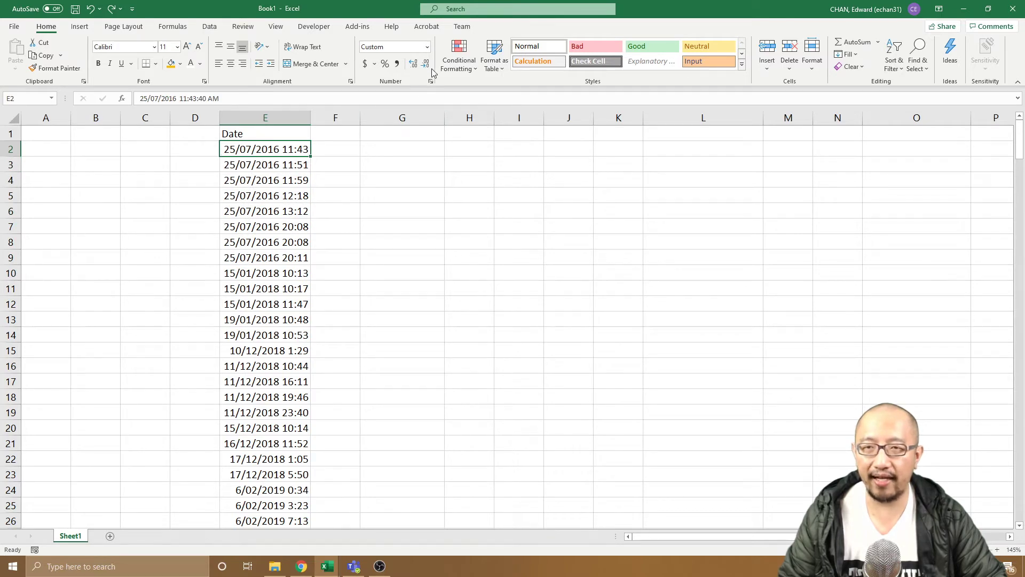
click(429, 47)
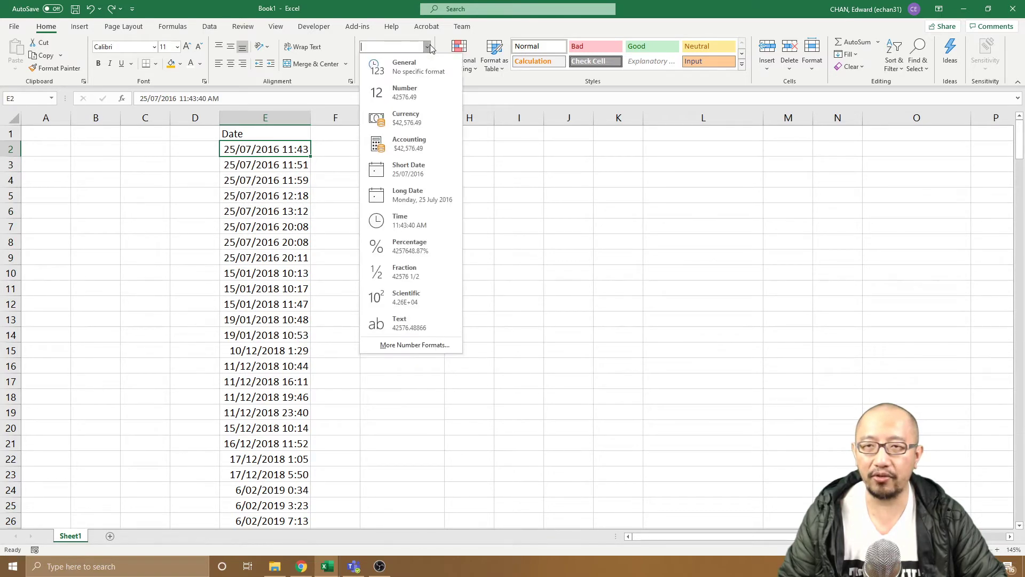
click(425, 92)
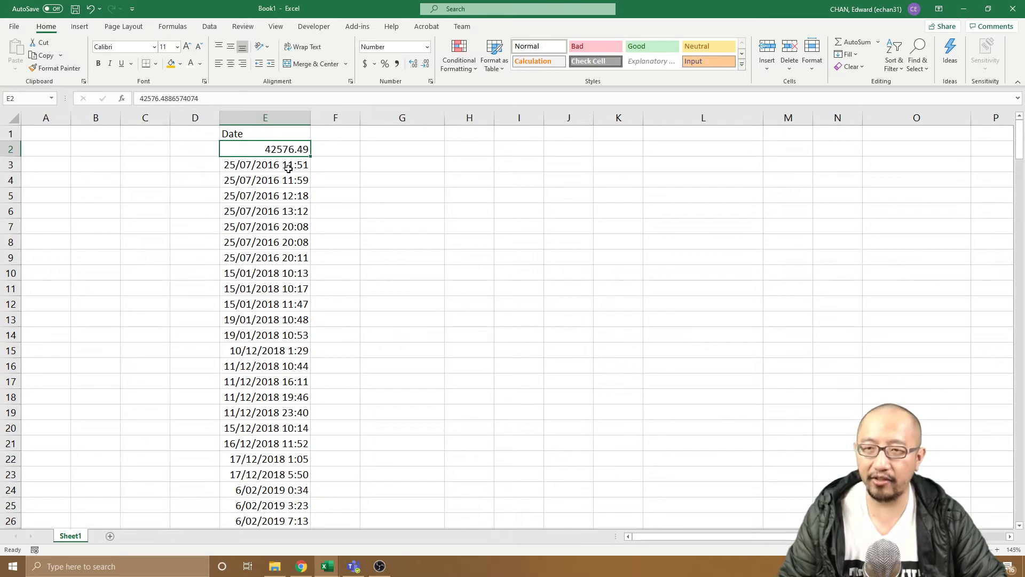
- Toggle undo and redo on E2's Number format, ending with its date and time restored
key(ctrl+z)
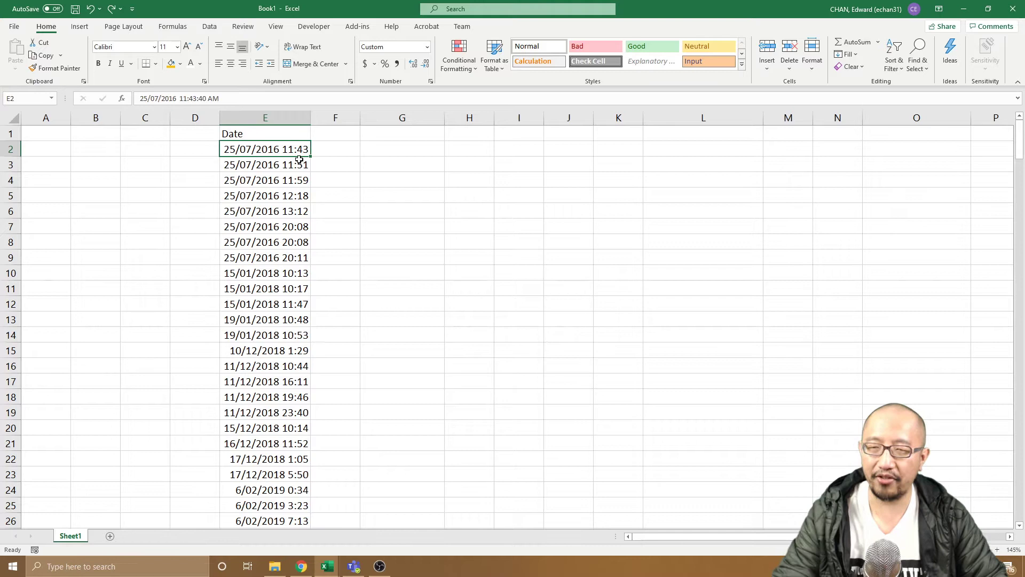
key(ctrl+y)
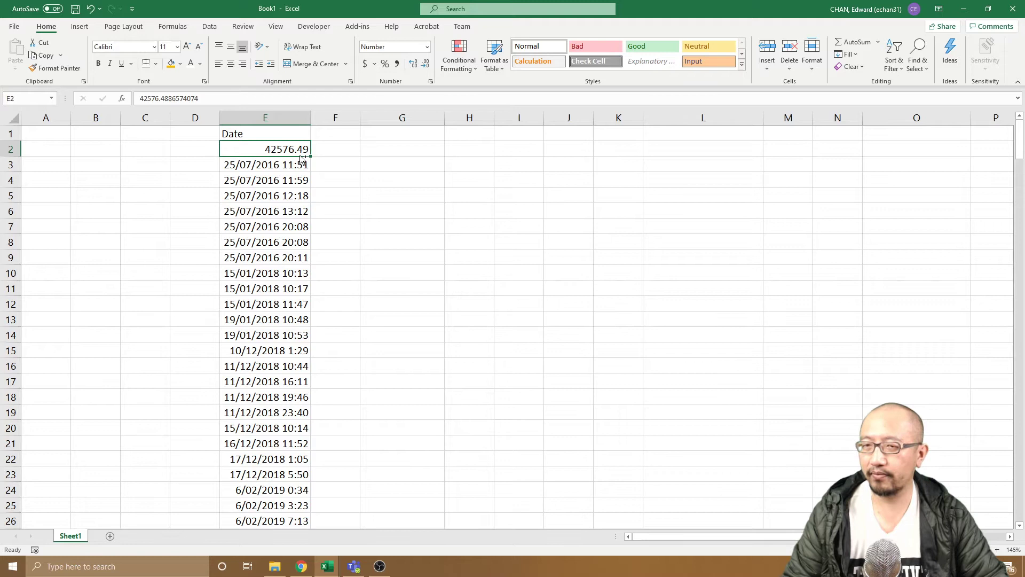
key(ctrl+z)
- Enter 01/01/2000 in H9 and show it as the number 36526.00
click(470, 260)
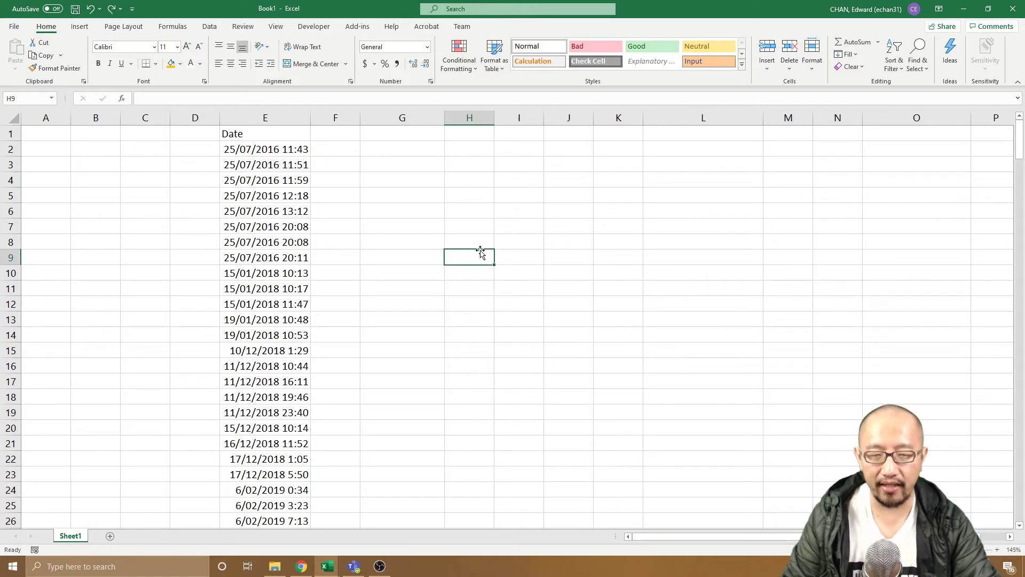
text(01/01)
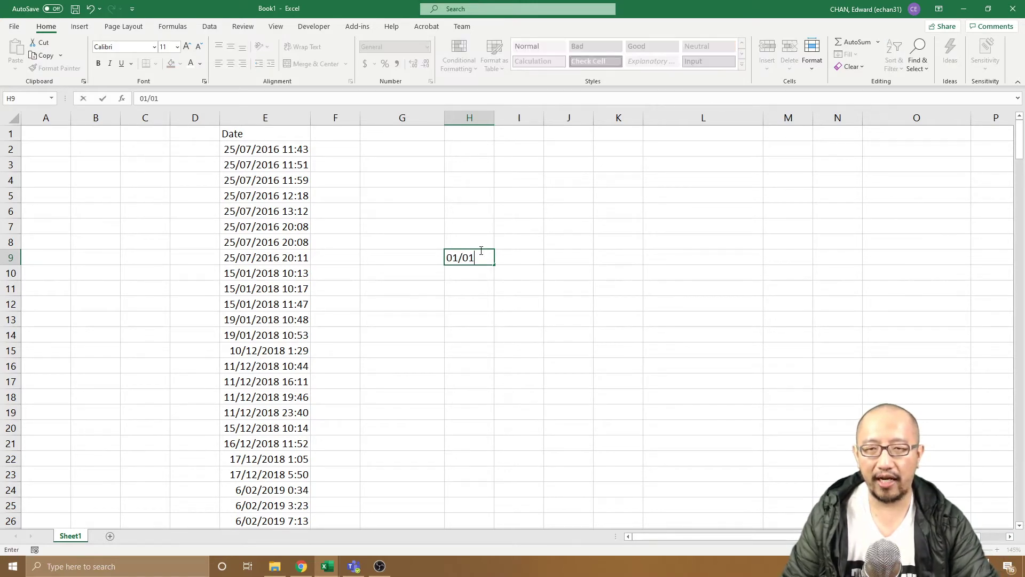
text(/2000)
key(Return)
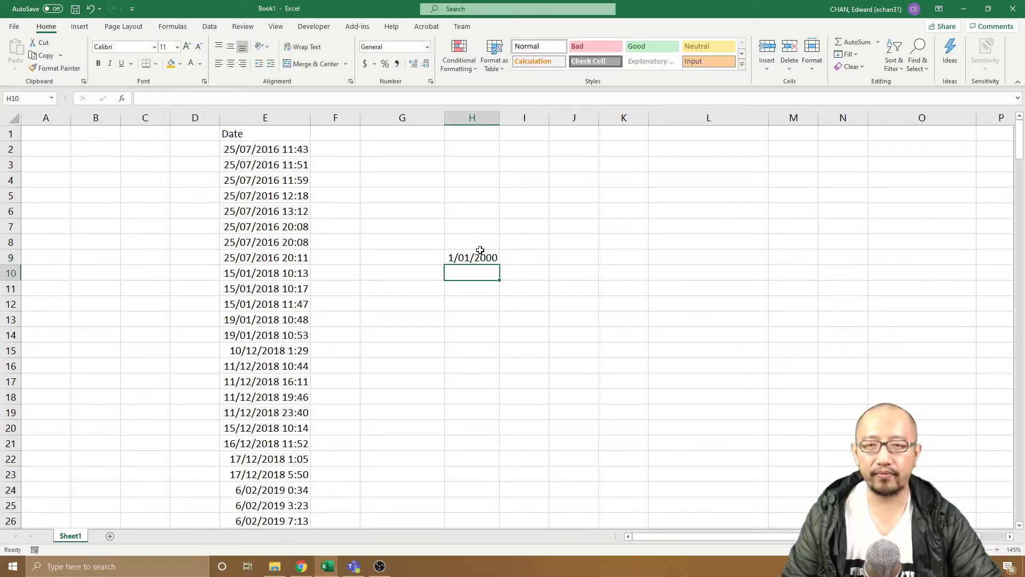
click(483, 258)
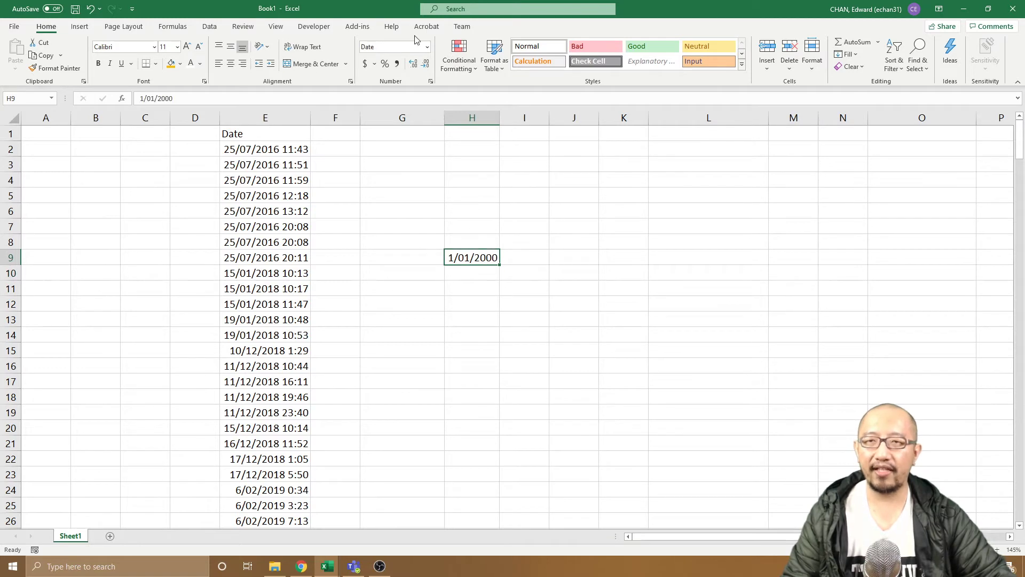
click(430, 45)
click(429, 87)
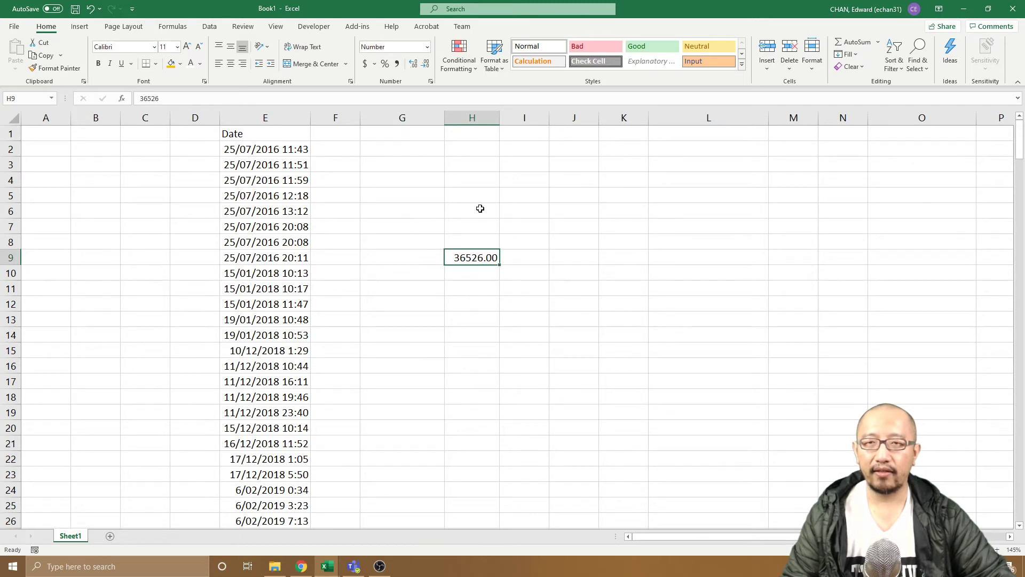
- Return H9 to Short Date, change its year to 1900, and widen column H
click(429, 47)
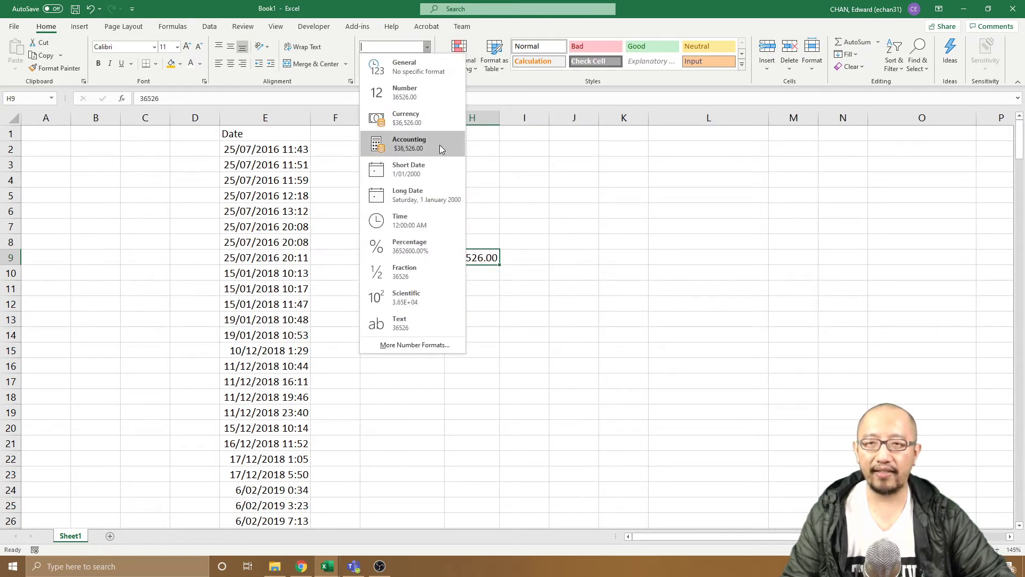
click(440, 169)
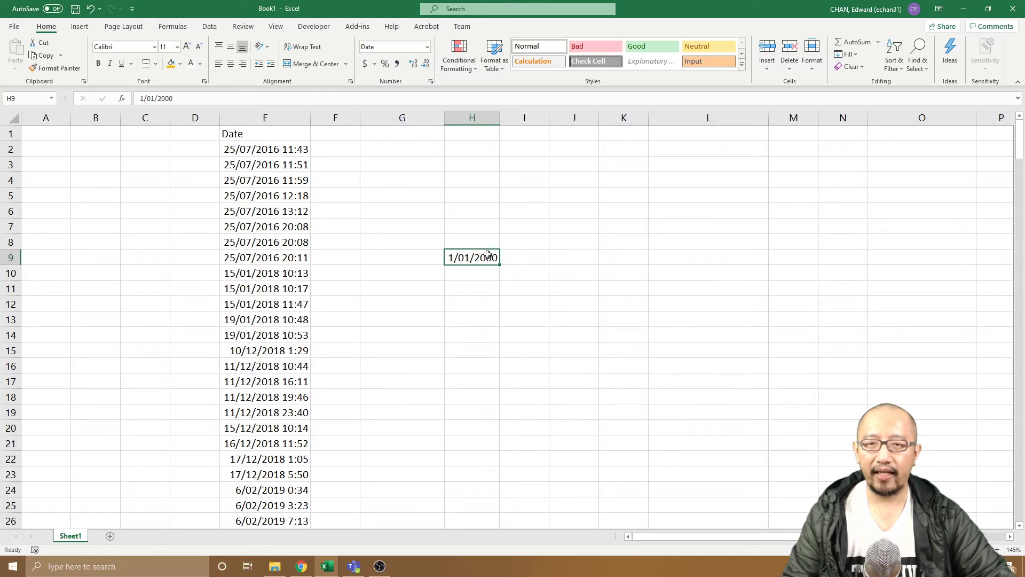
double_click(165, 98)
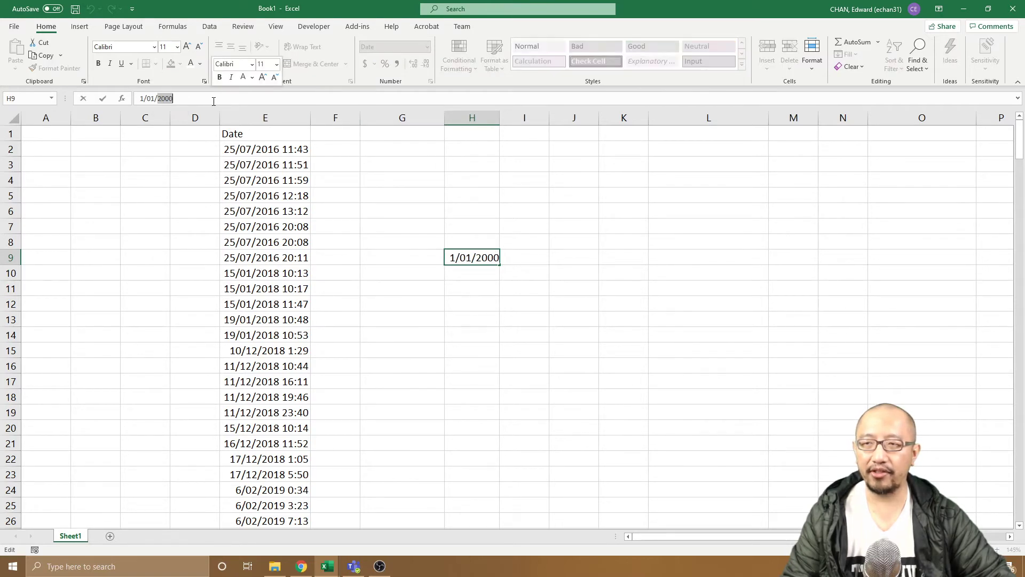
text(19)
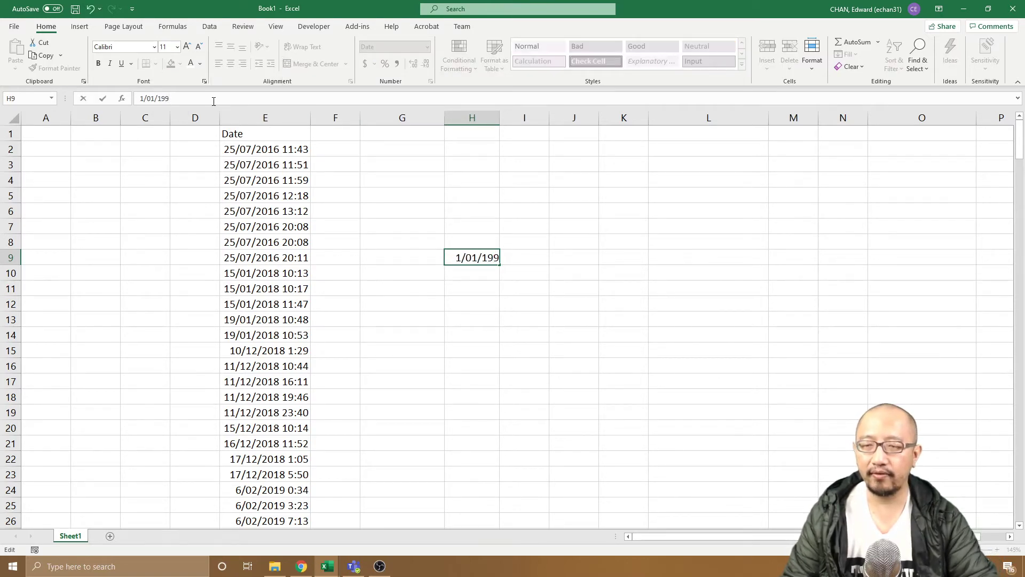
text(00)
key(Return)
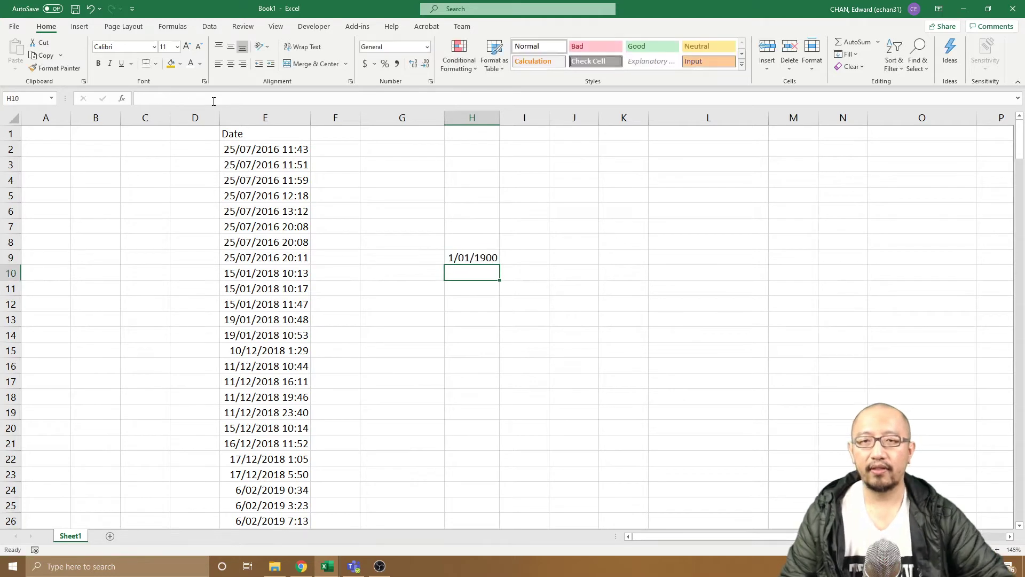
drag(500, 118, 509, 118)
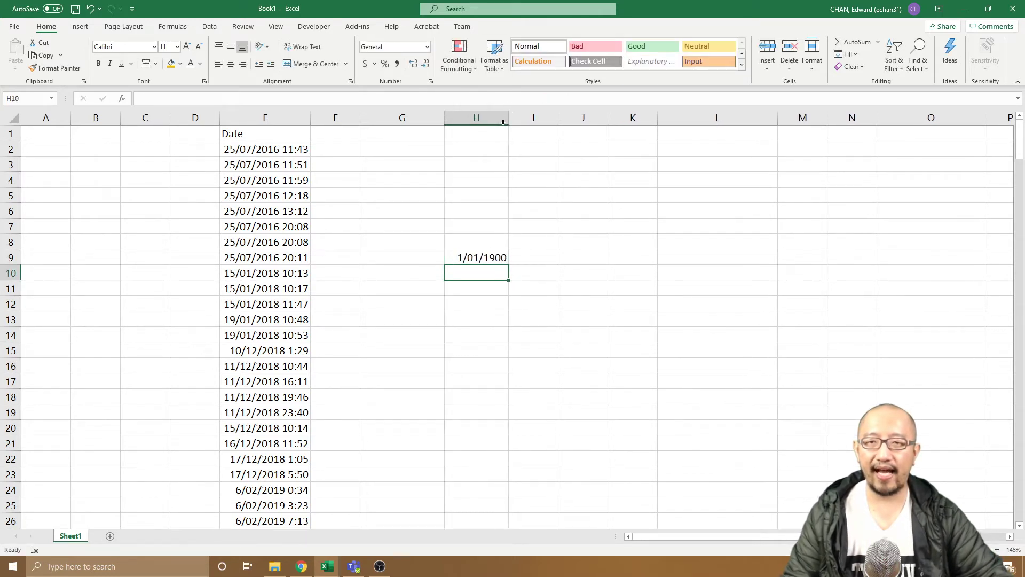
- Show H9 briefly as the number 1, undo it, and select E2
click(469, 254)
click(427, 47)
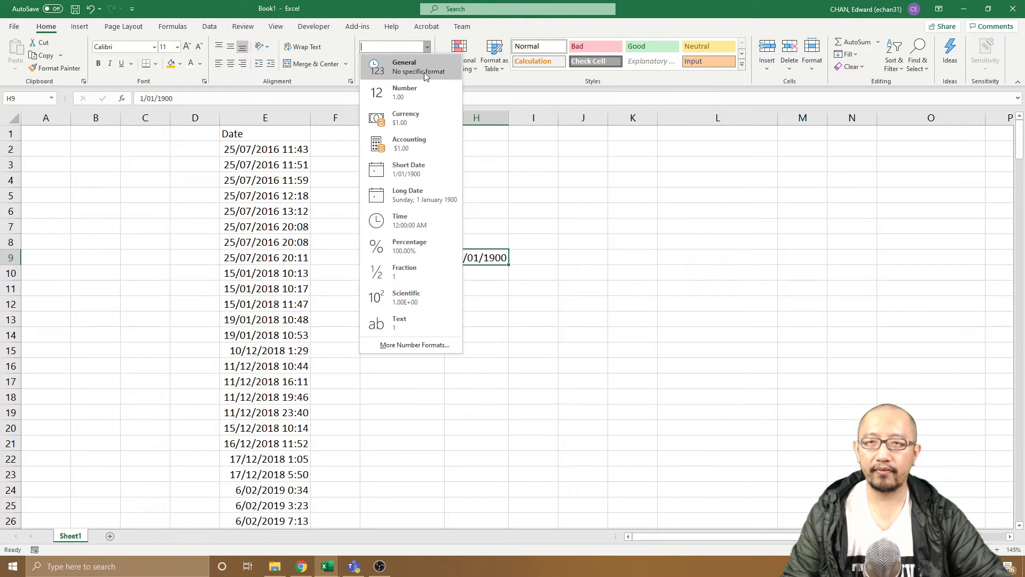
click(398, 94)
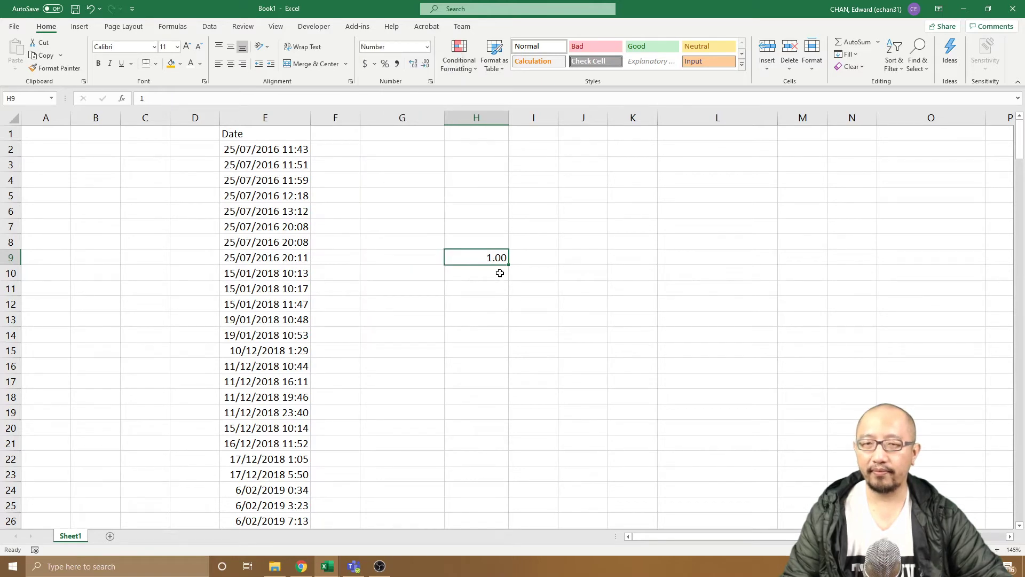
key(ctrl+z)
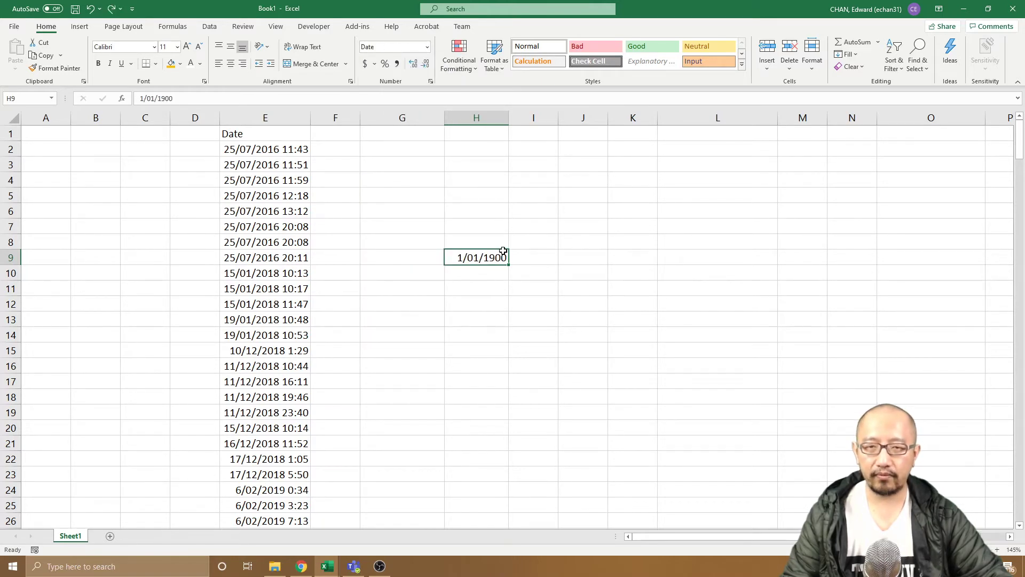
click(275, 152)
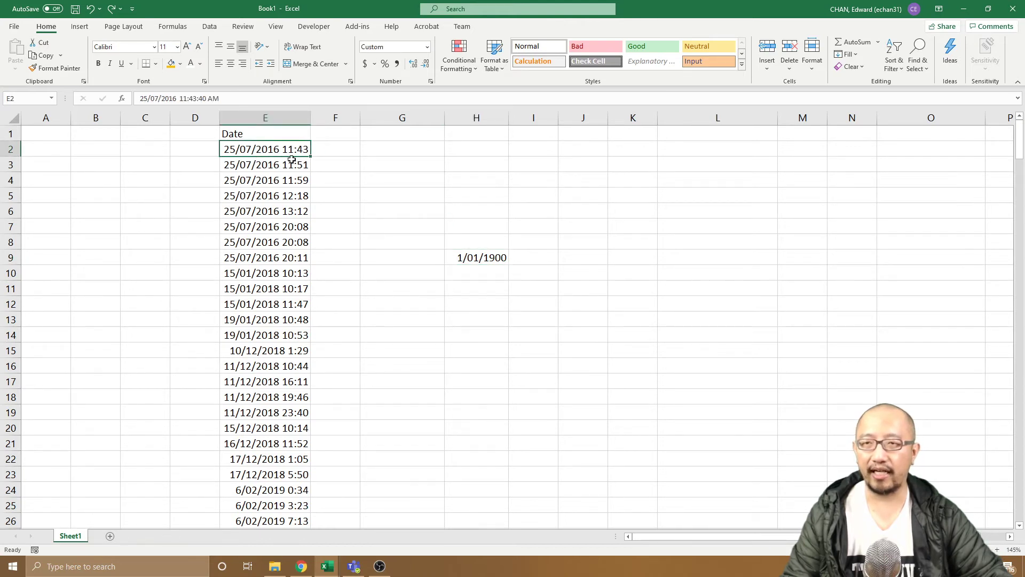
click(291, 160)
click(291, 151)
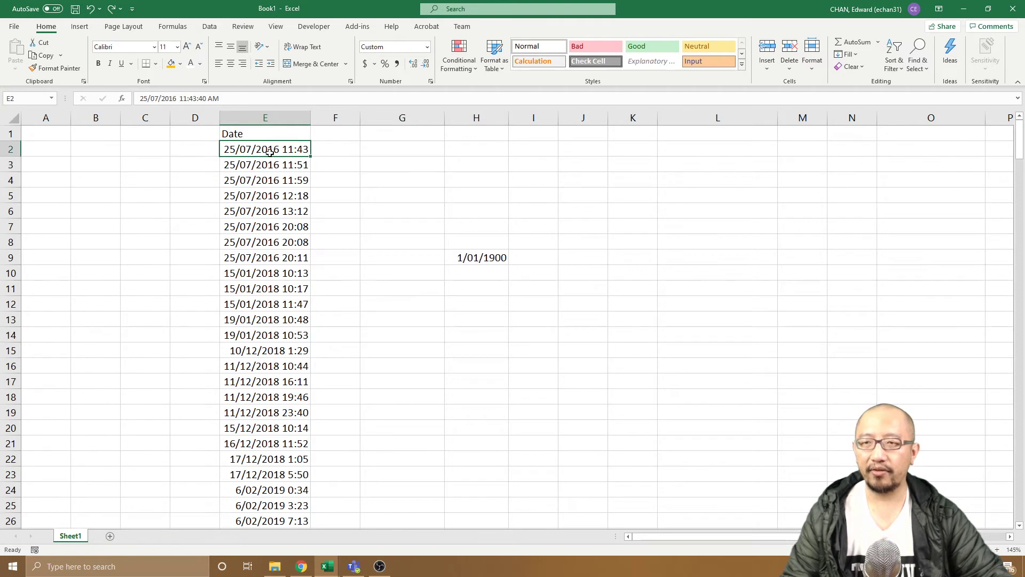
click(426, 46)
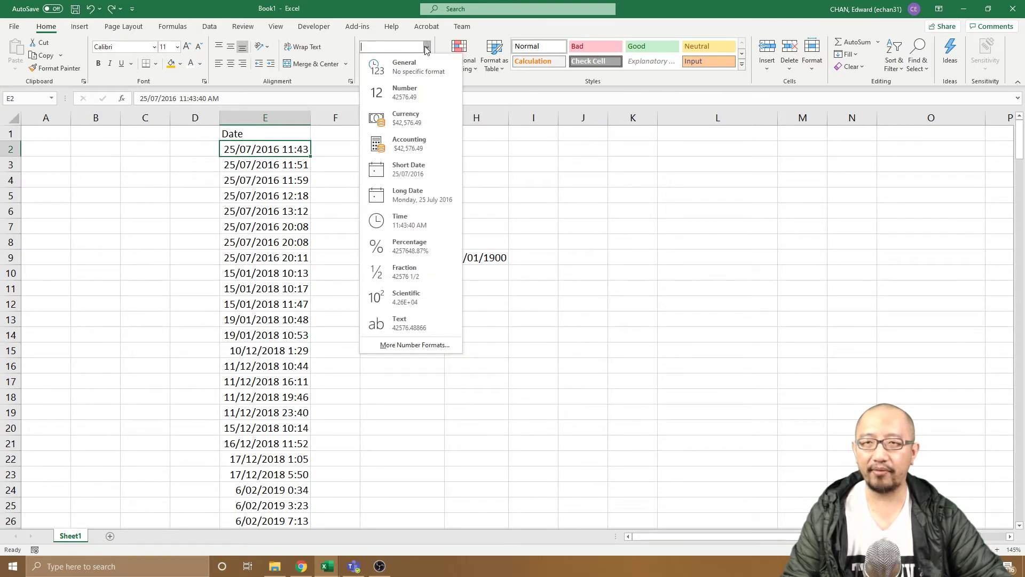
click(387, 88)
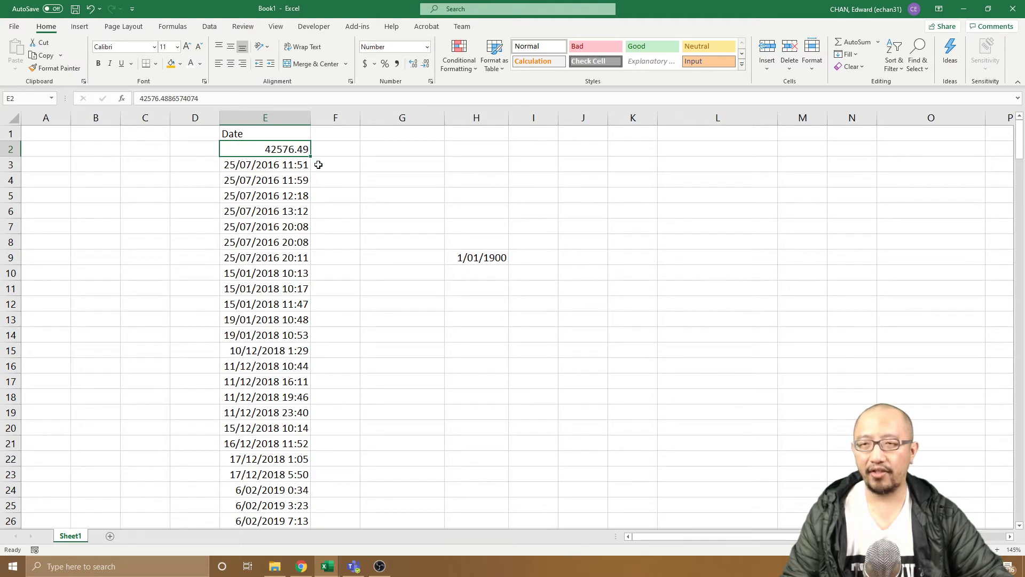
key(ctrl+z)
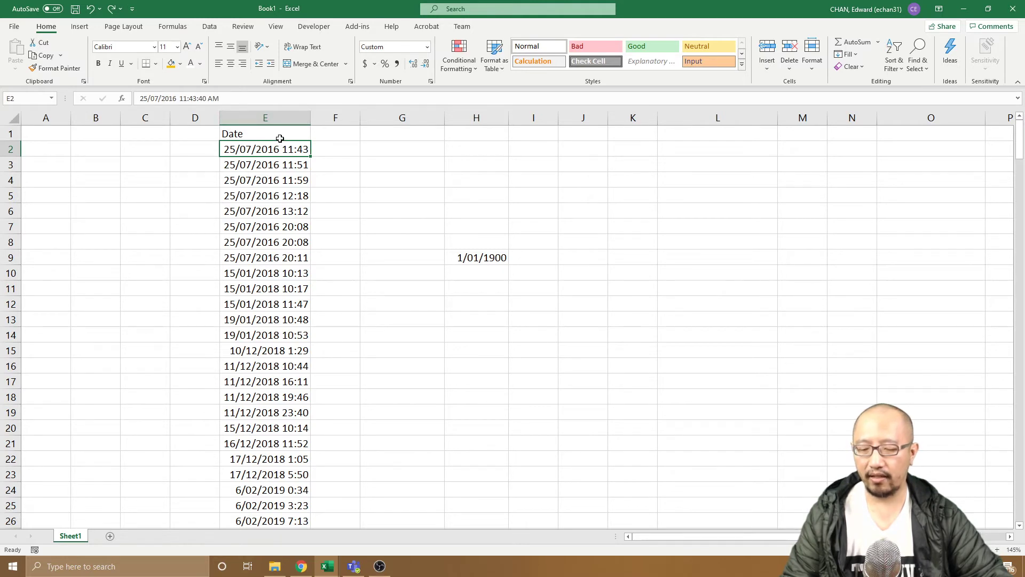
key(ctrl+y)
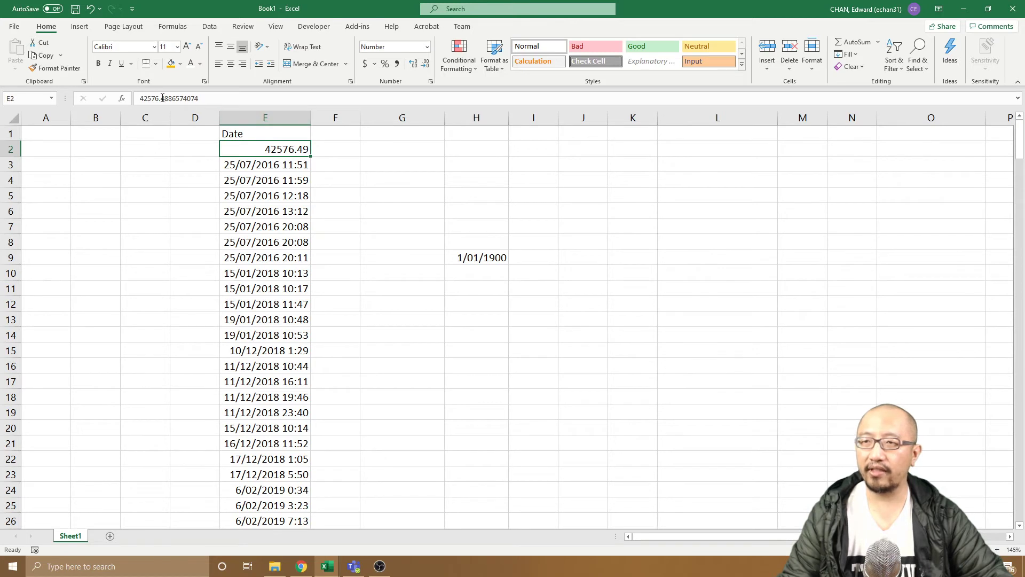
drag(162, 99, 252, 103)
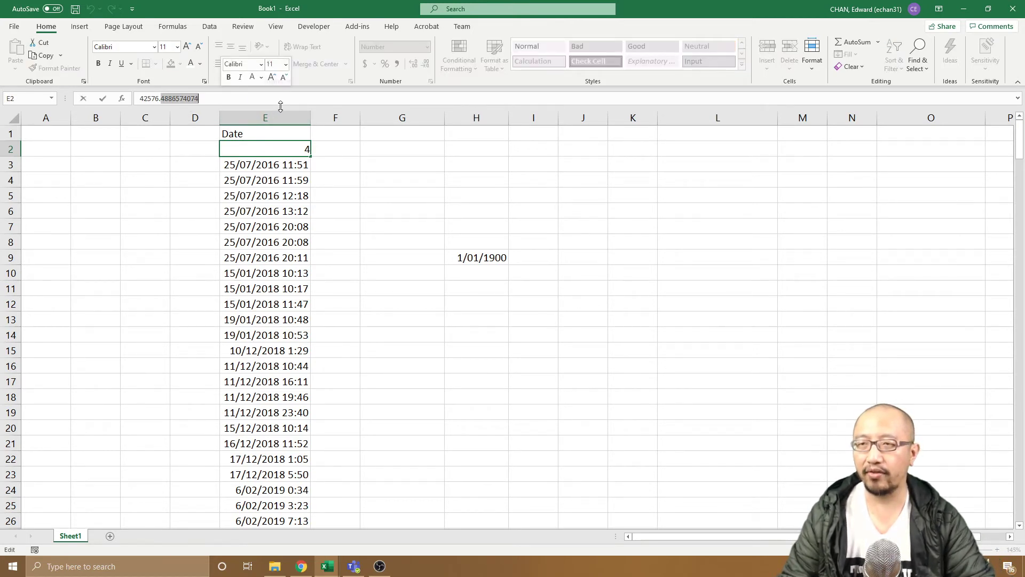
text(00)
key(Return)
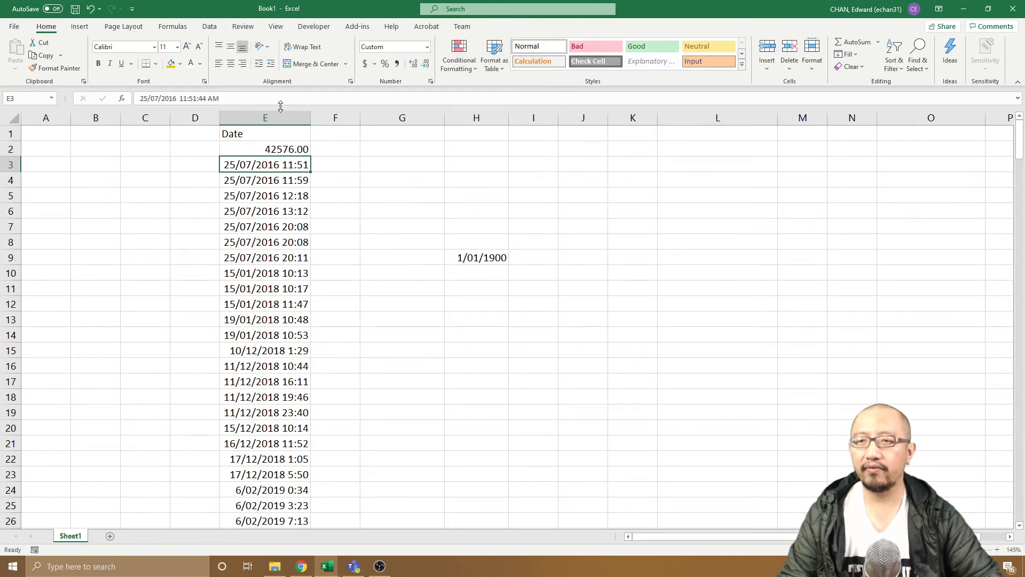
click(279, 149)
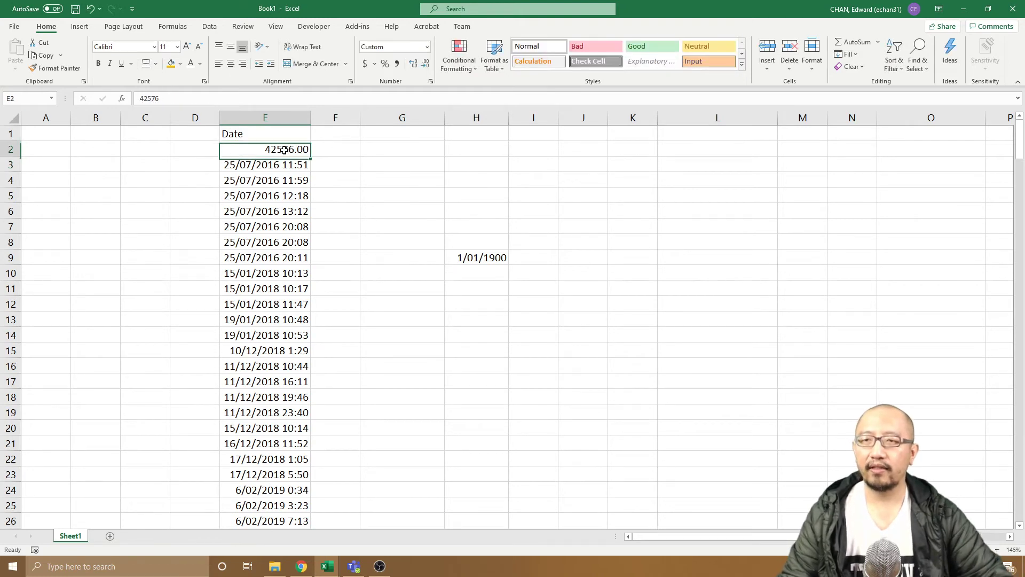
click(427, 47)
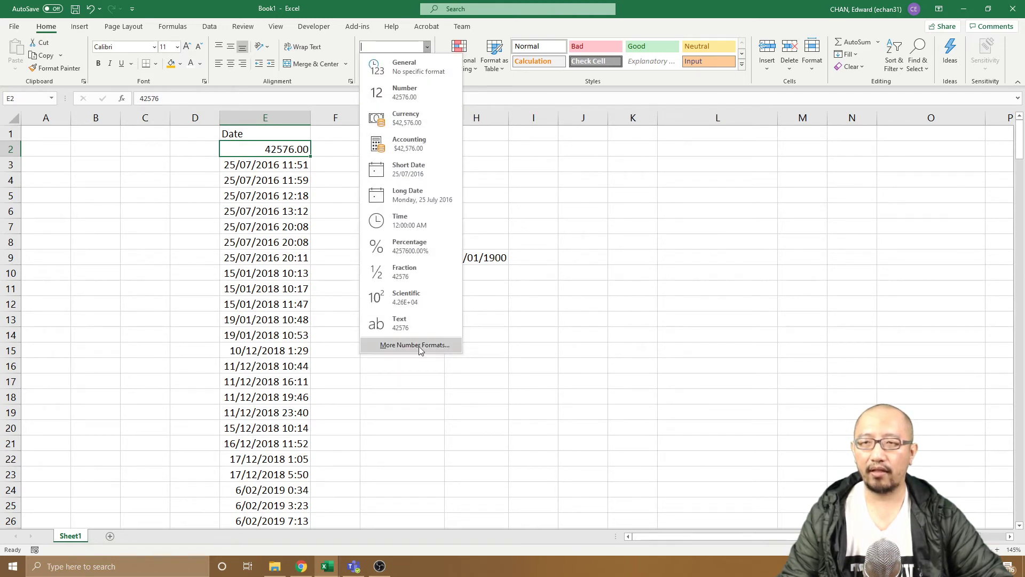
click(308, 150)
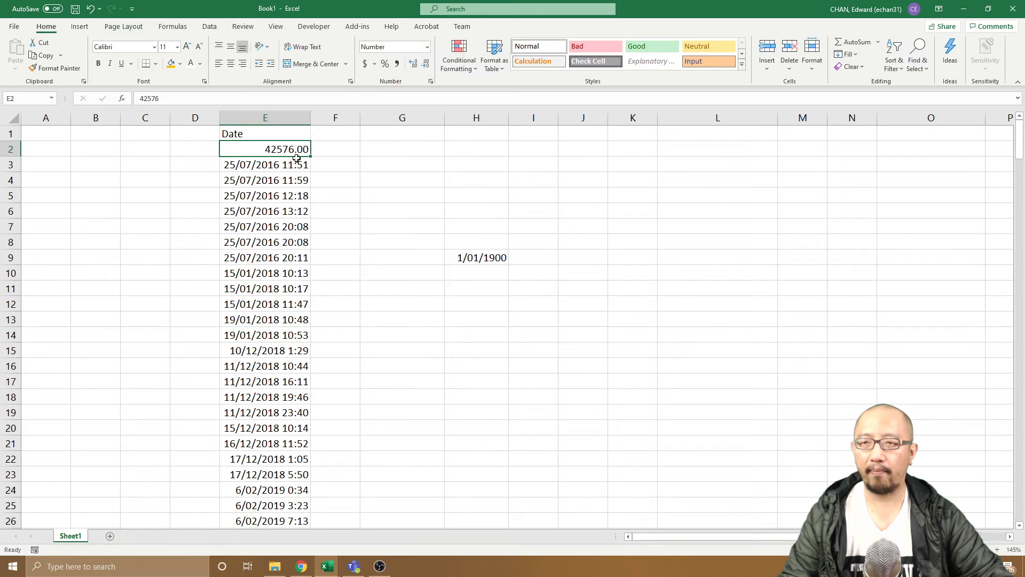
click(297, 159)
click(309, 151)
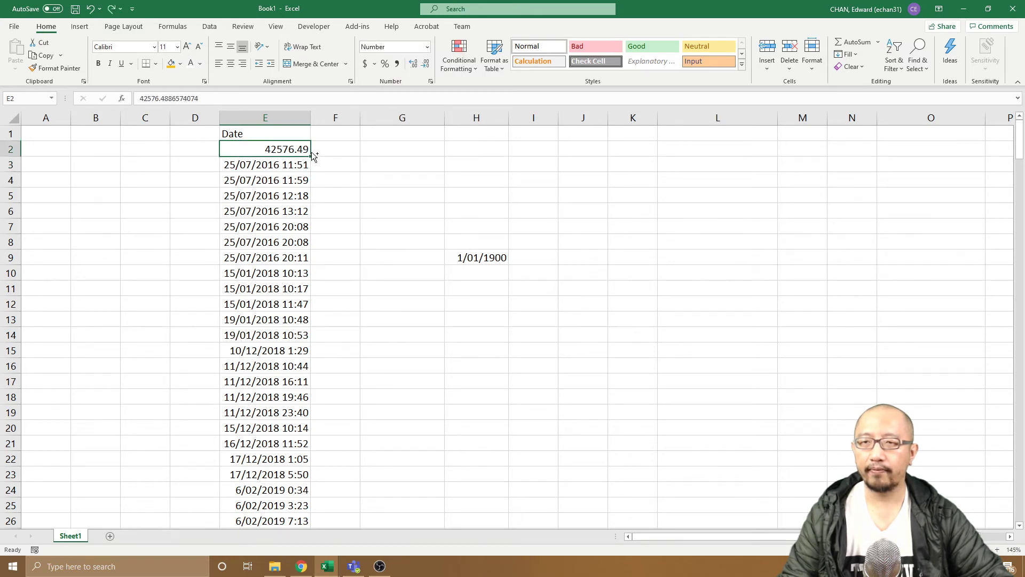
key(ctrl+z)
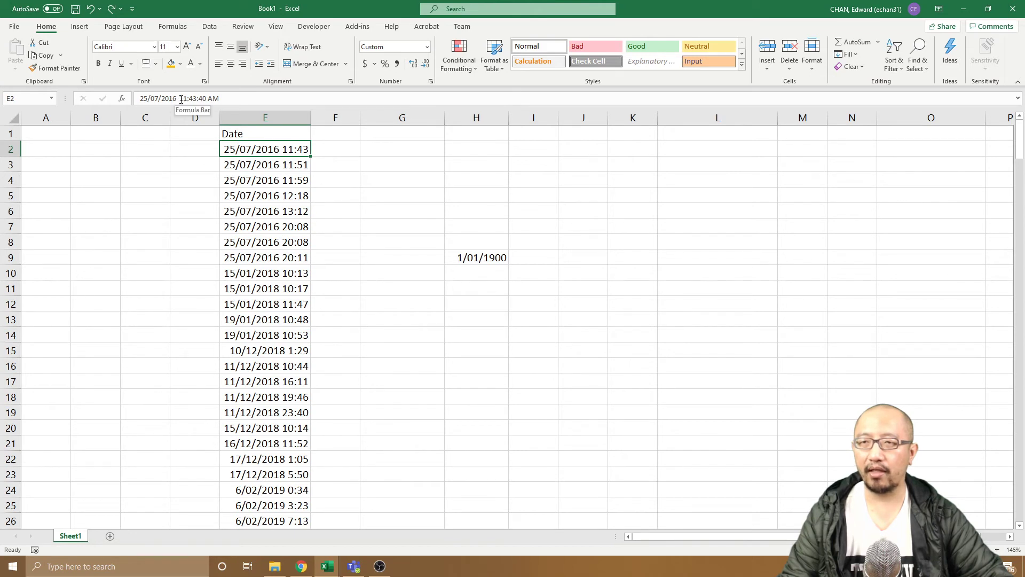
- Change E2's time to 00:00:00, keeping its date
key(F2)
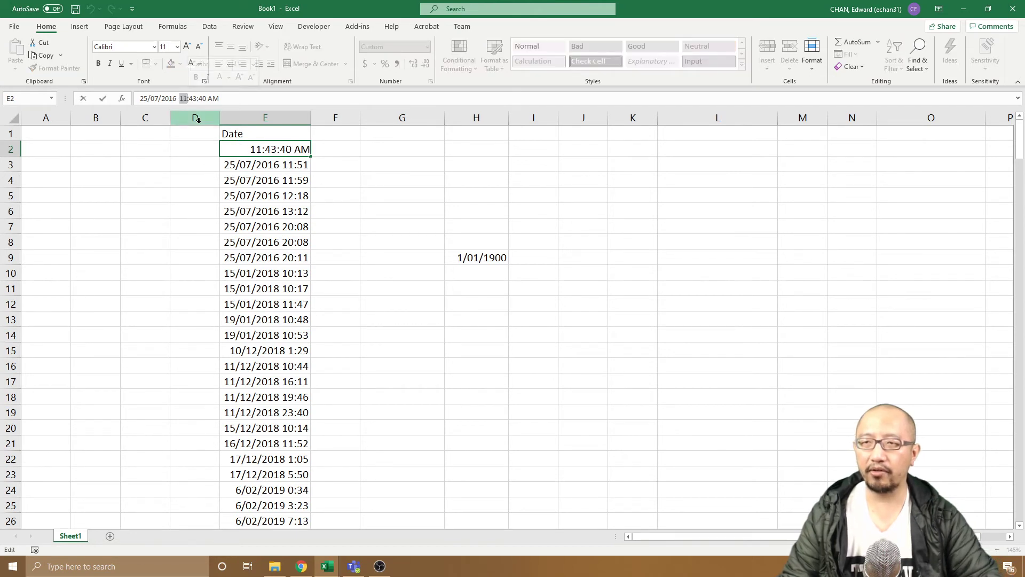
text(00)
key(Right)
key(shift+Right)
key(shift+Right)
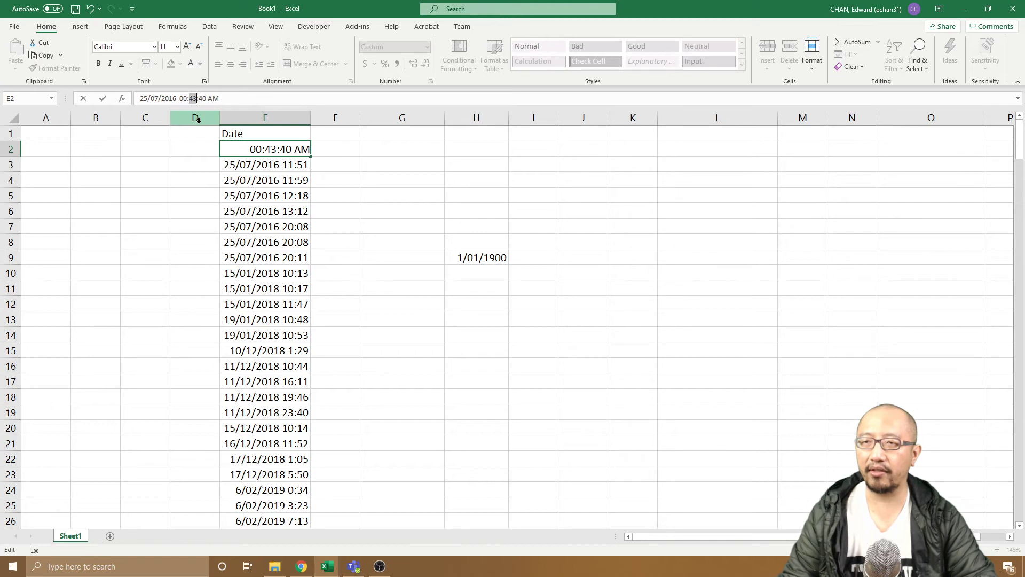
text(00)
key(shift+Right)
key(shift+Right)
text(00)
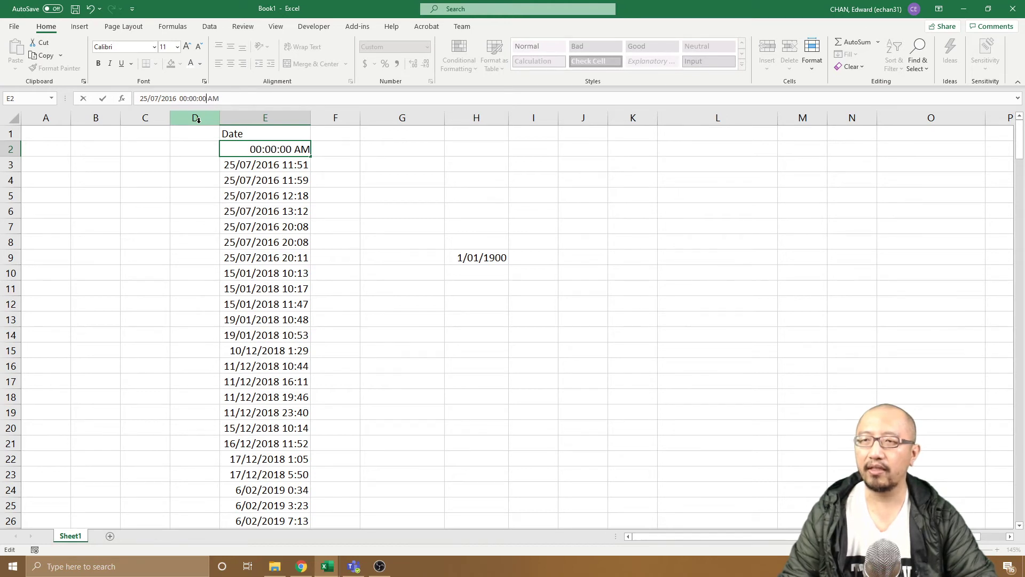
click(336, 160)
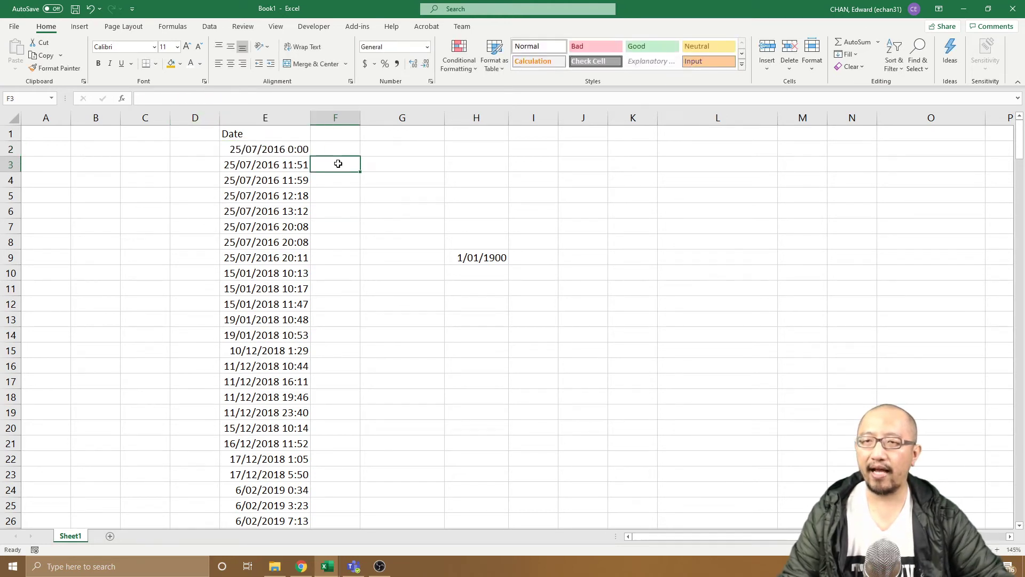
- Display E2 in Number format as 42576.00
click(306, 151)
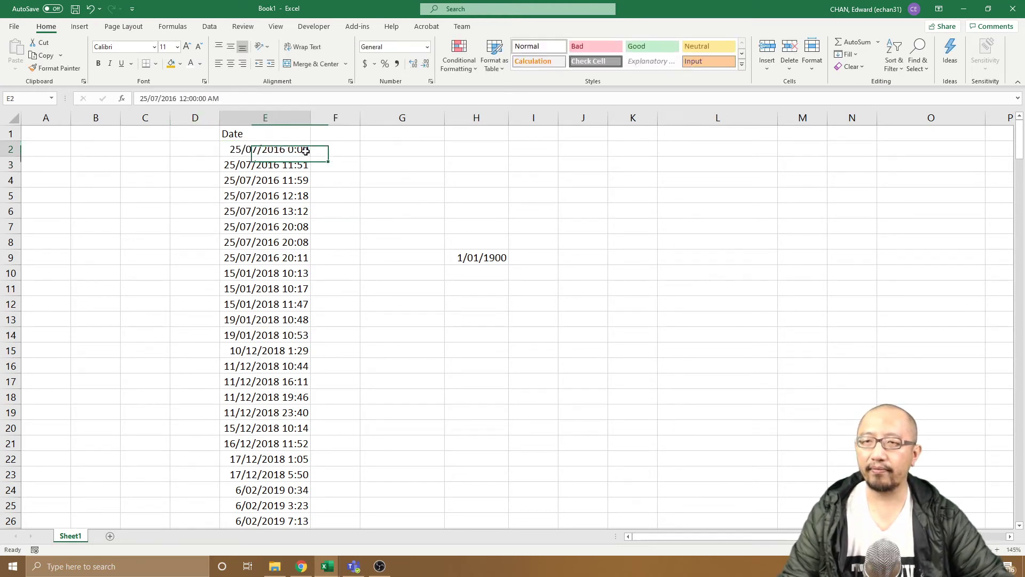
click(427, 47)
click(416, 93)
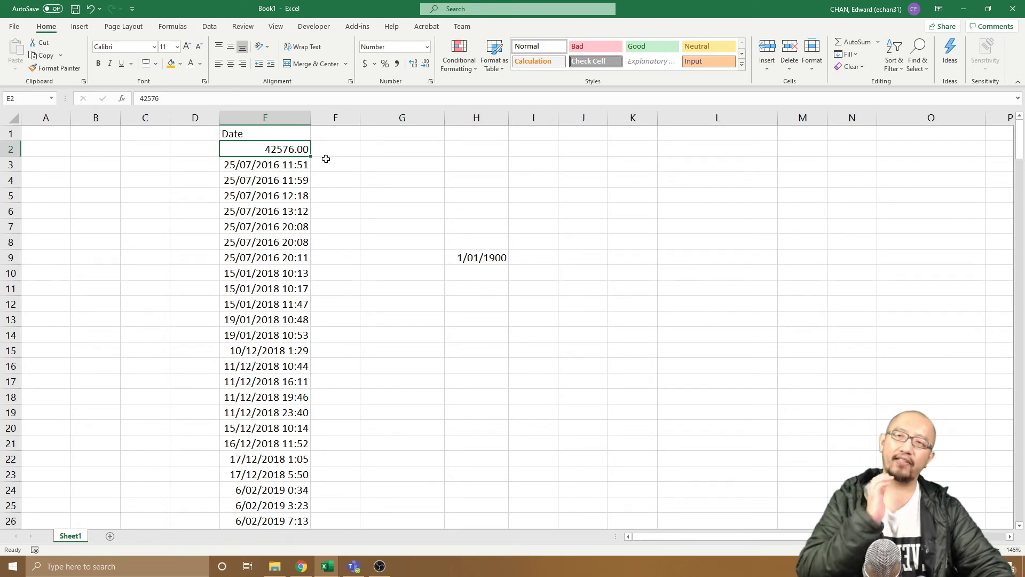
- Undo E2's Number format and change its time from 12:00 AM to 12:00 PM
key(ctrl+z)
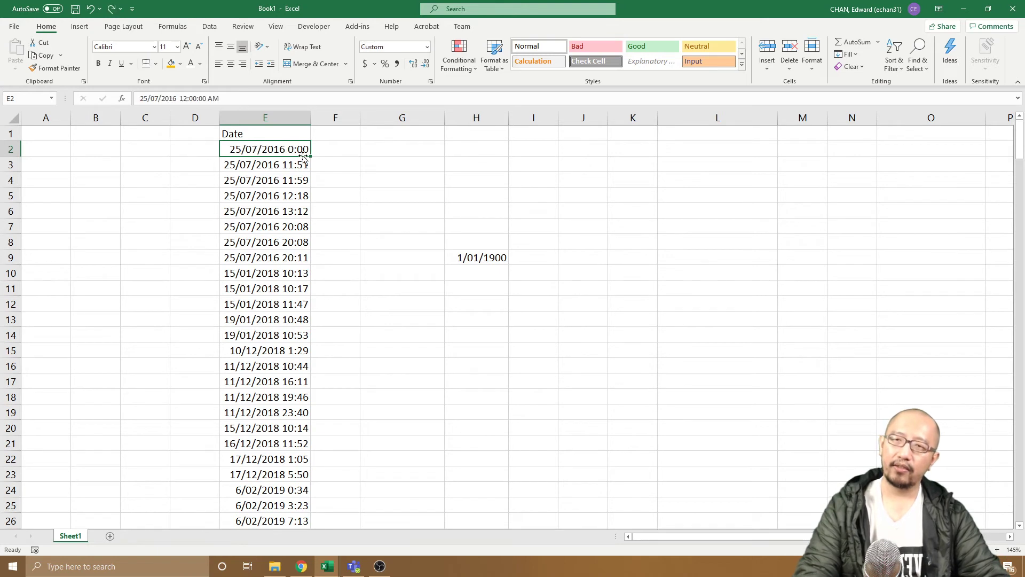
click(181, 98)
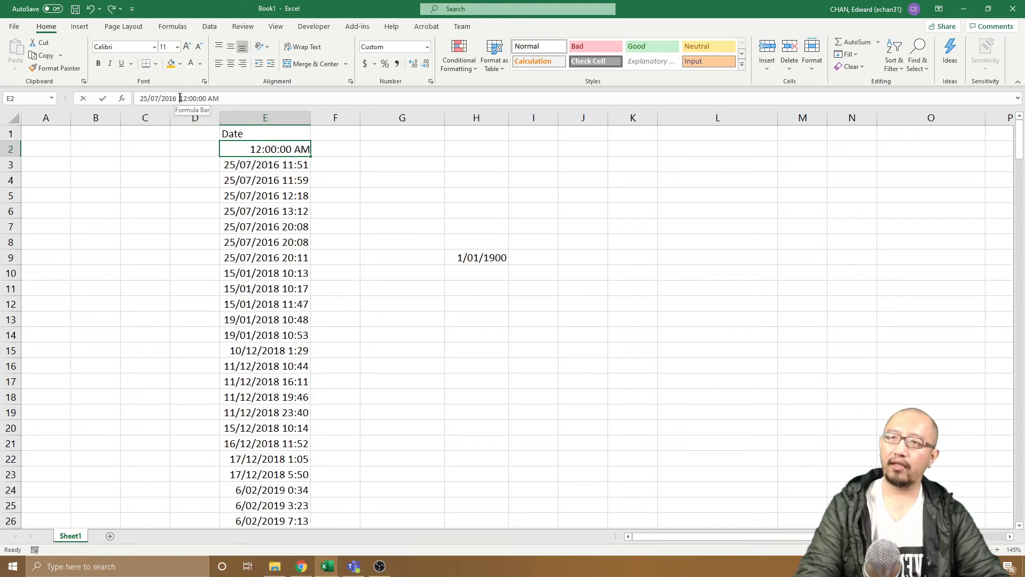
drag(208, 98, 217, 101)
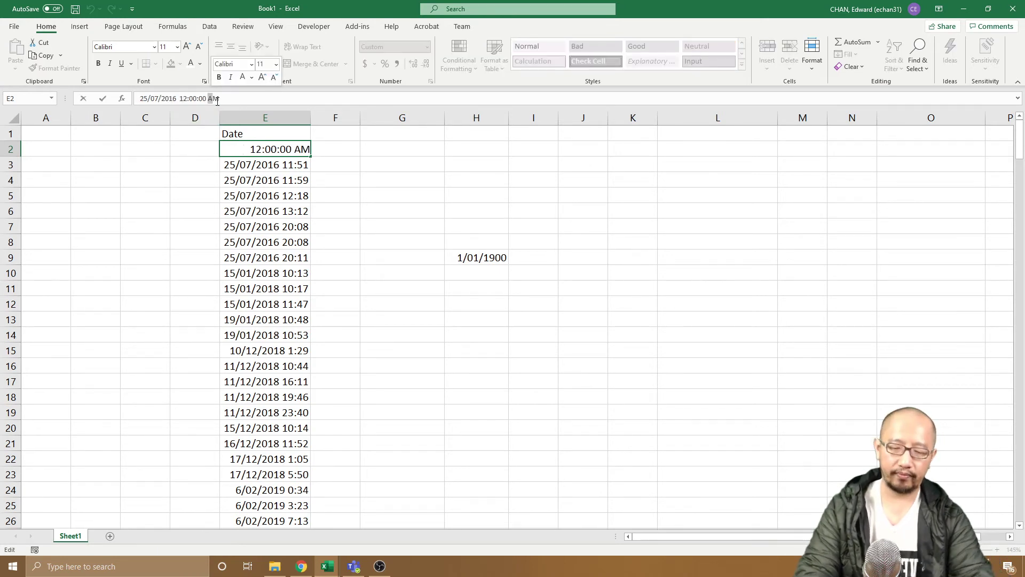
text(PM)
key(Return)
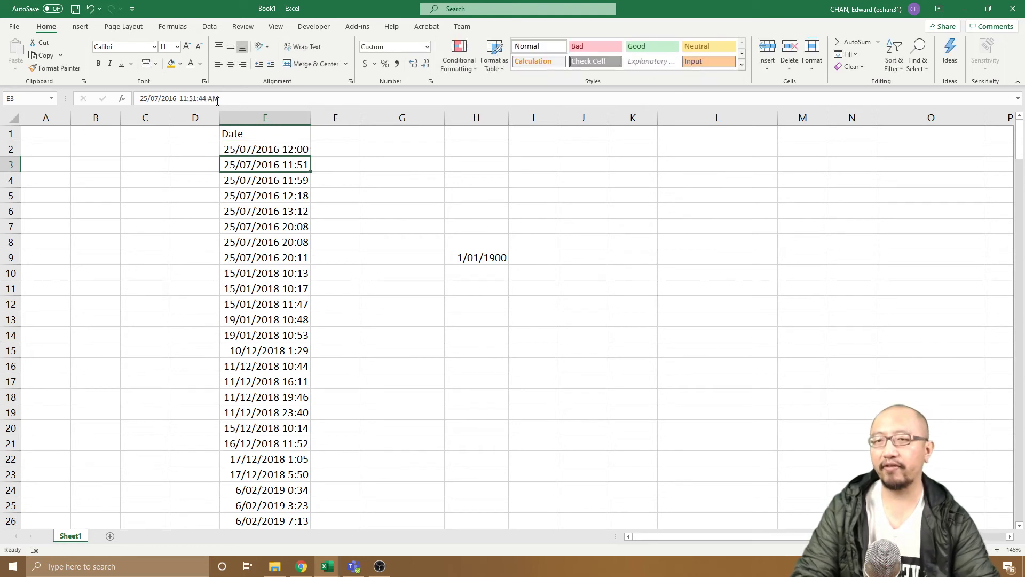
- Display E2 in Number format as 42576.50
key(Up)
click(432, 47)
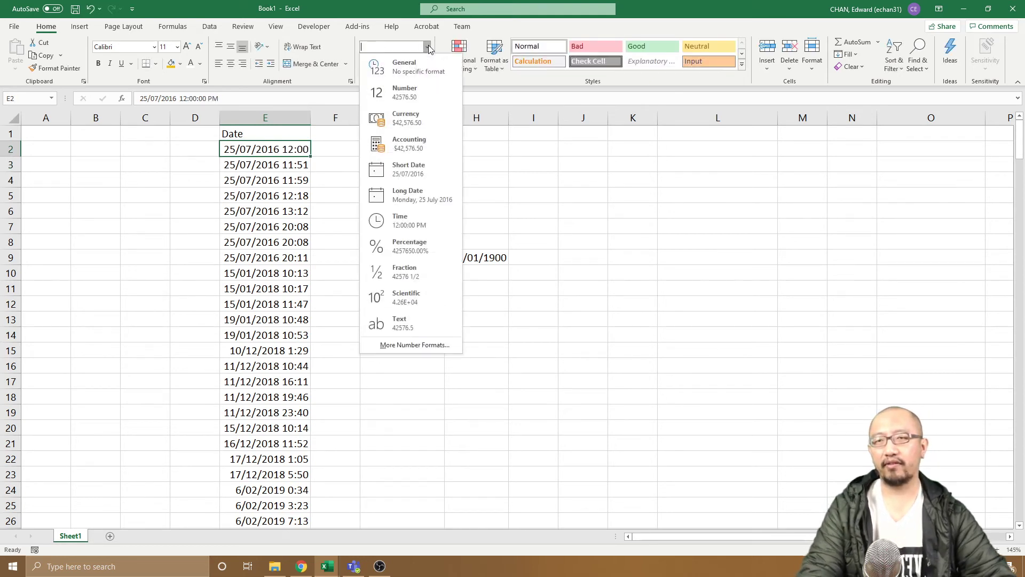
click(407, 63)
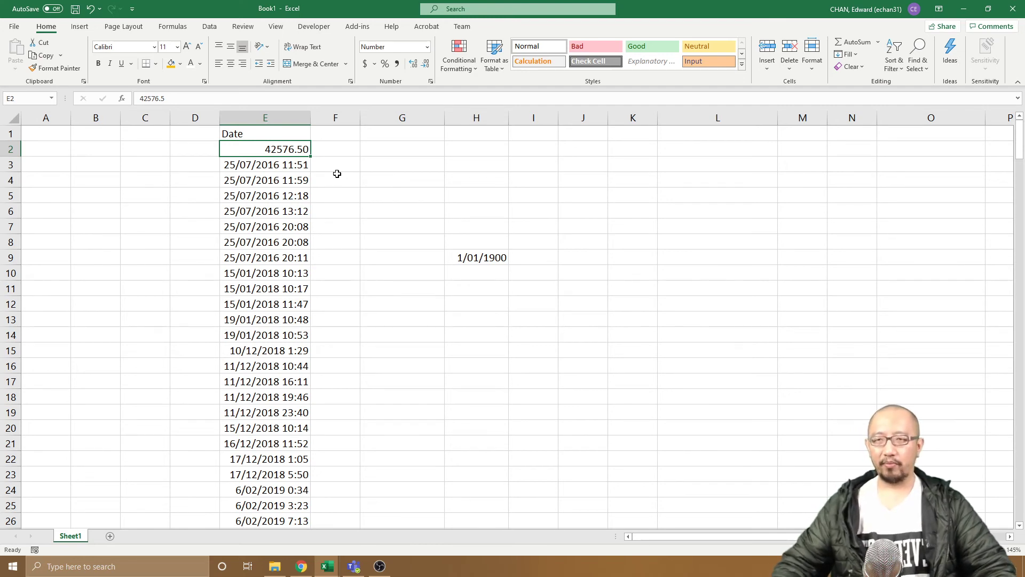
- Undo the Number formatting on E2 so it shows 25/07/2016 12:00 again
click(487, 261)
click(296, 147)
key(ctrl+z)
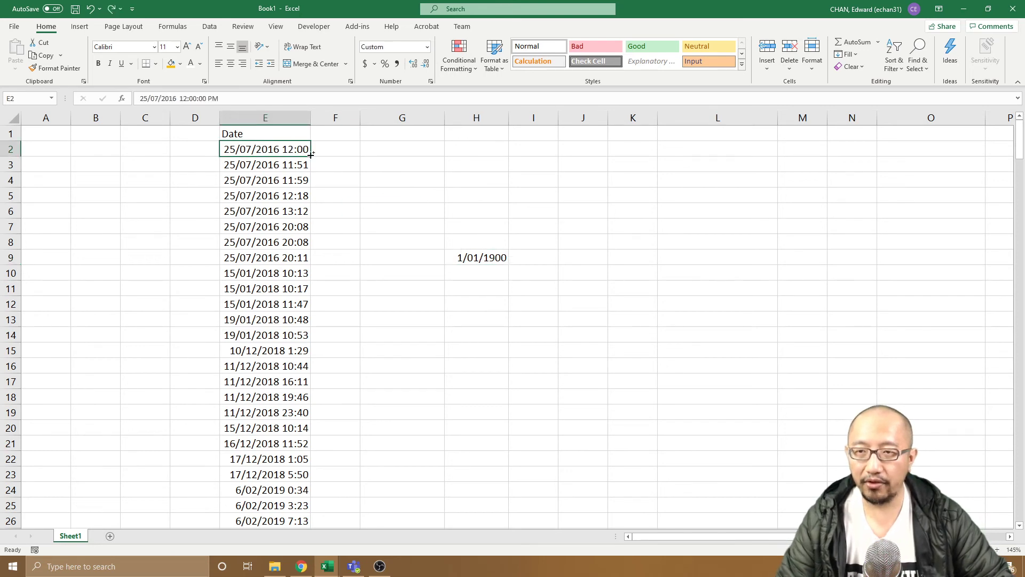
- Clear the 1/01/1900 value from H9 and begin =INT(E2 in cell G2
click(496, 260)
key(Delete)
key(Up)
key(Up)
key(Up)
key(Up)
key(Up)
key(Up)
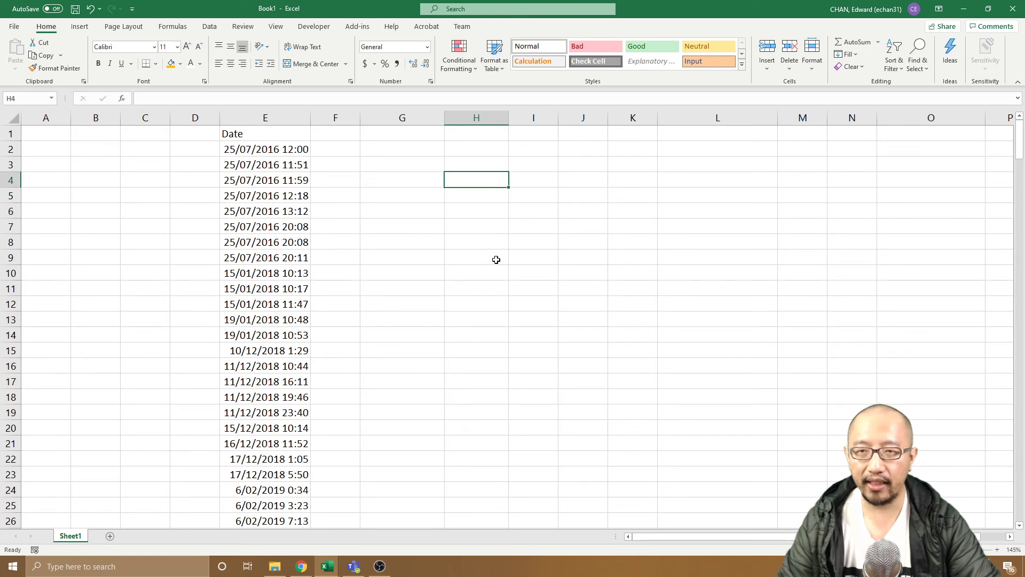
key(Left)
key(Up)
text(=)
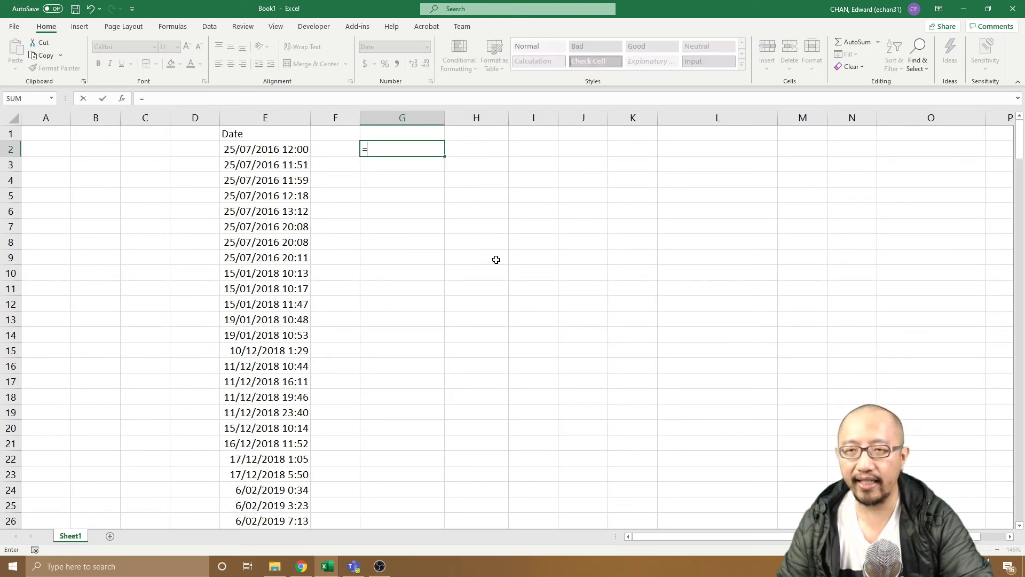
text(INT)
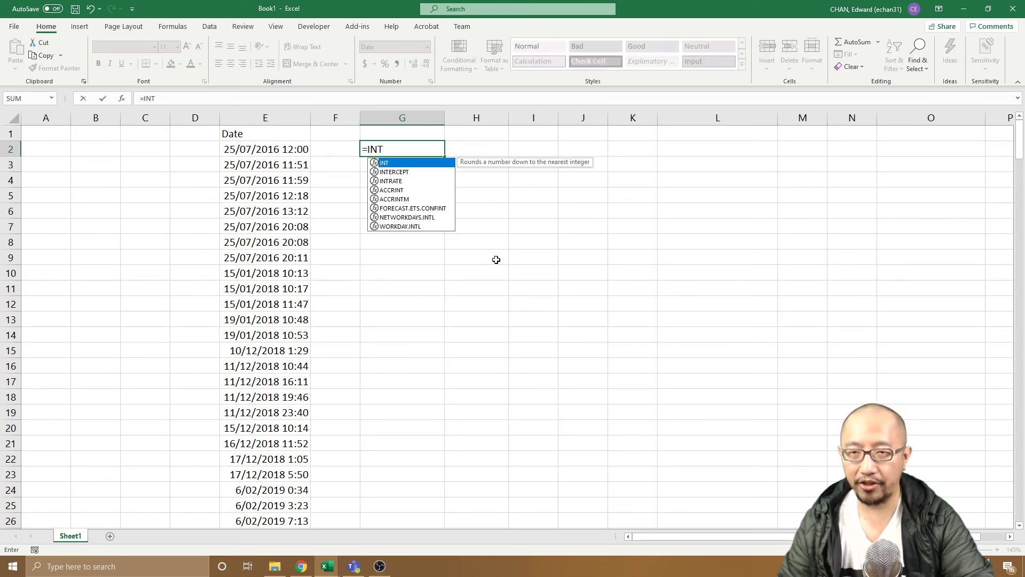
text(()
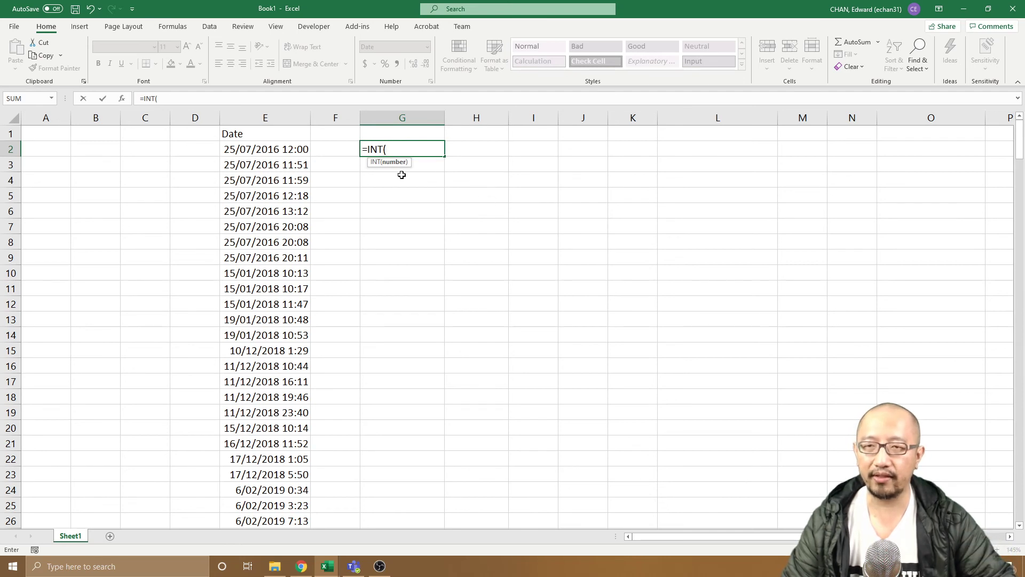
click(283, 150)
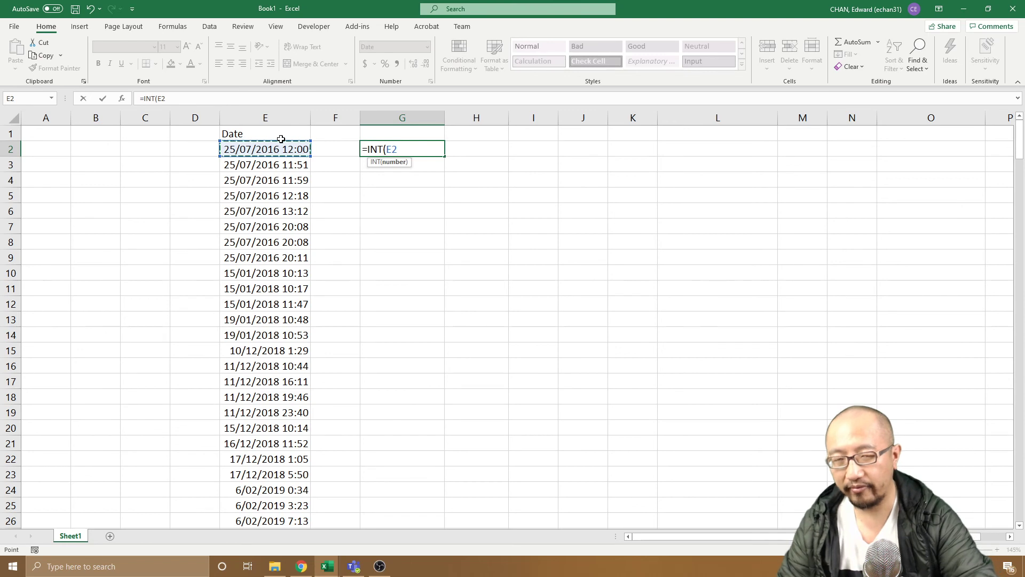
- Complete =INT(E2) in G2 and display its result in Number format as 42576.00
text())
key(Return)
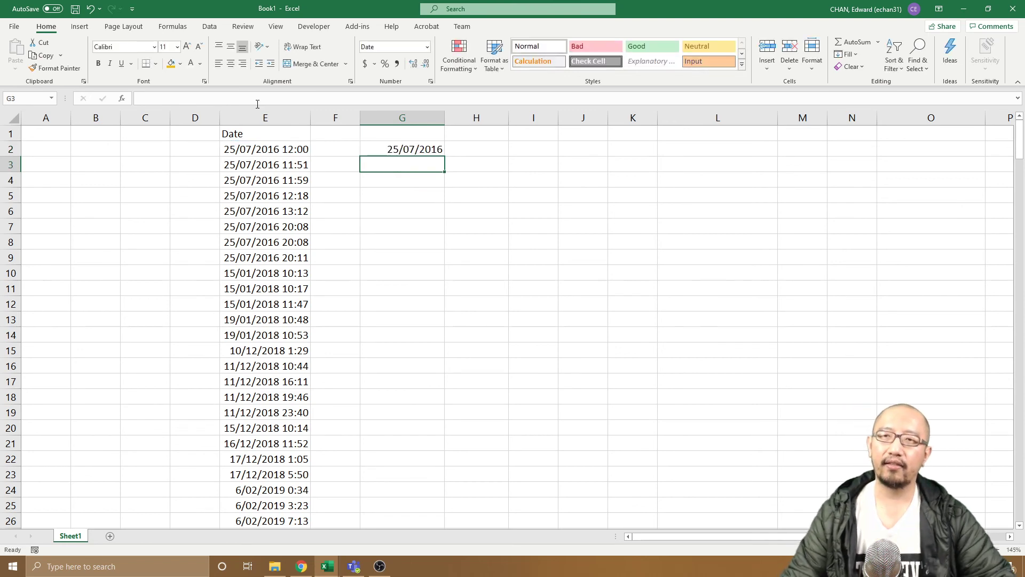
click(395, 152)
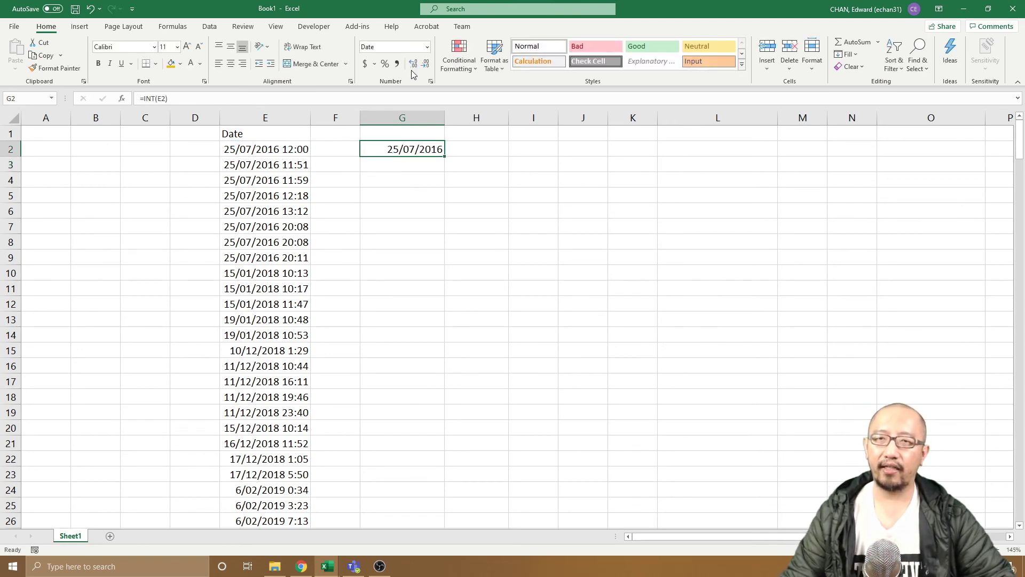
click(427, 47)
click(407, 87)
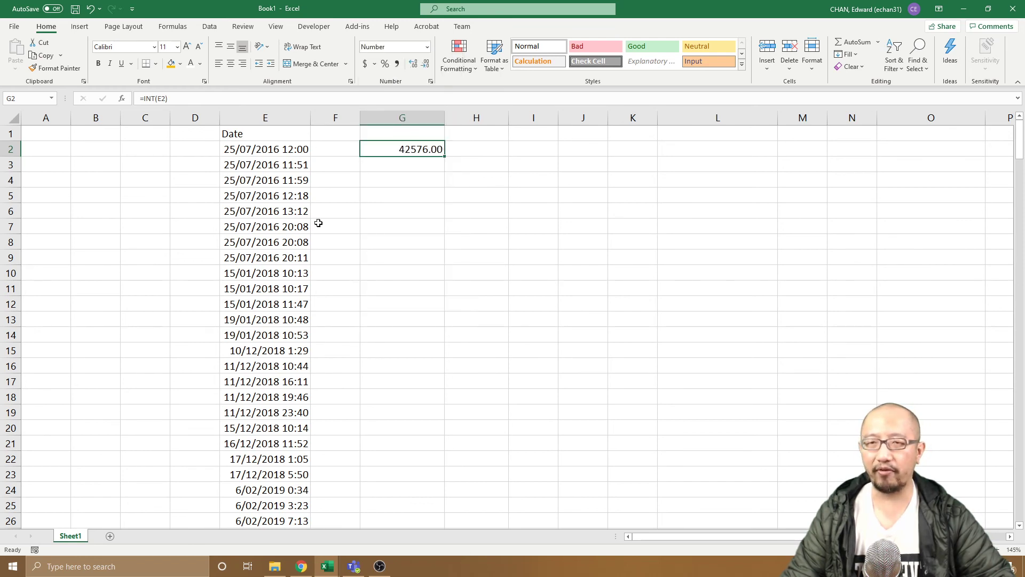
click(428, 48)
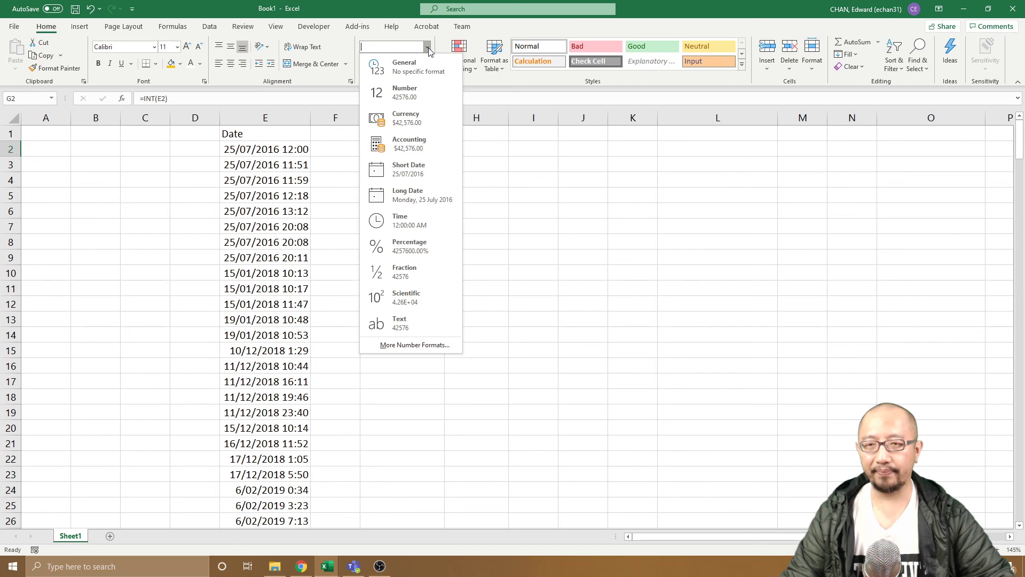
- Set G2 to Short Date, fill =INT(E2) down to G23, and check lower G formulas
click(435, 171)
drag(444, 157, 428, 480)
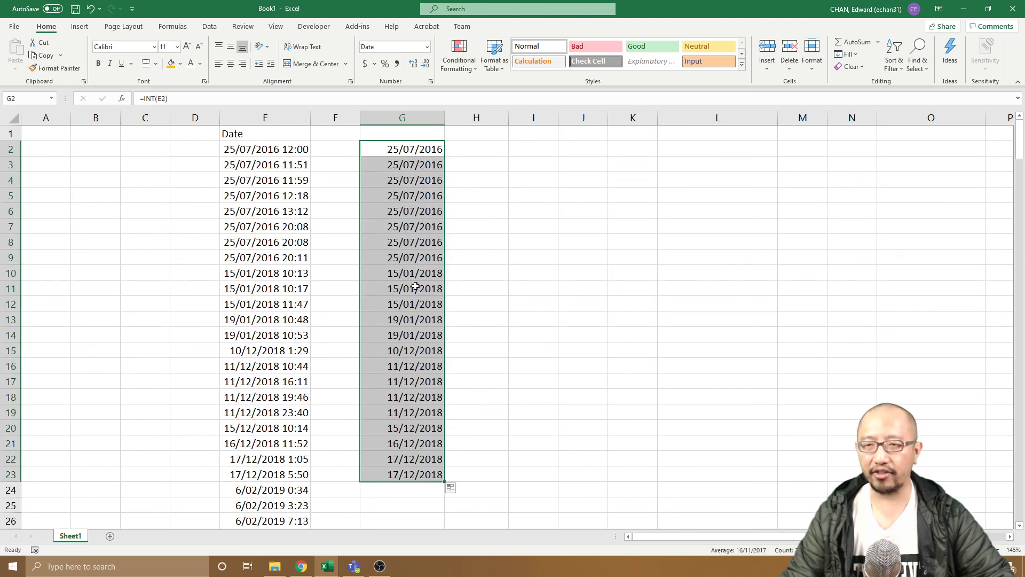
click(406, 352)
click(405, 305)
key(Up)
key(Up)
key(Up)
key(Up)
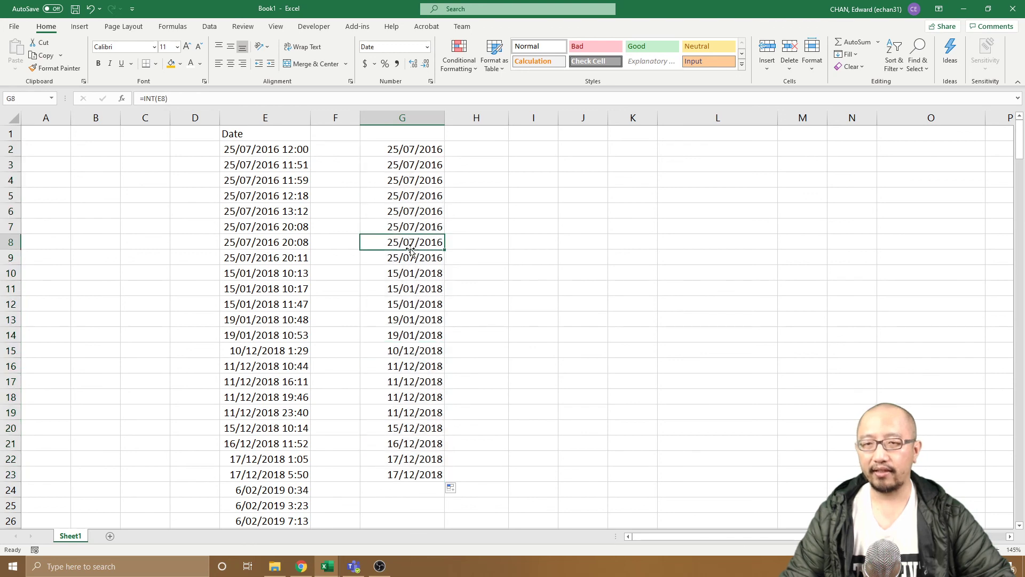